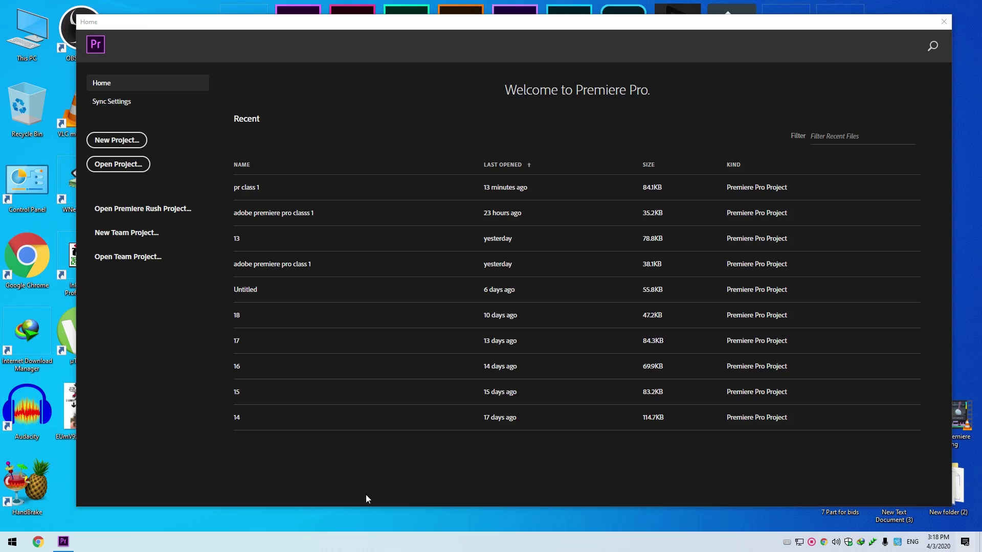
Open the recent project "pr class 1" and move the Color Matte sequence's playhead to 00;00;00;00.
left_click(236, 198)
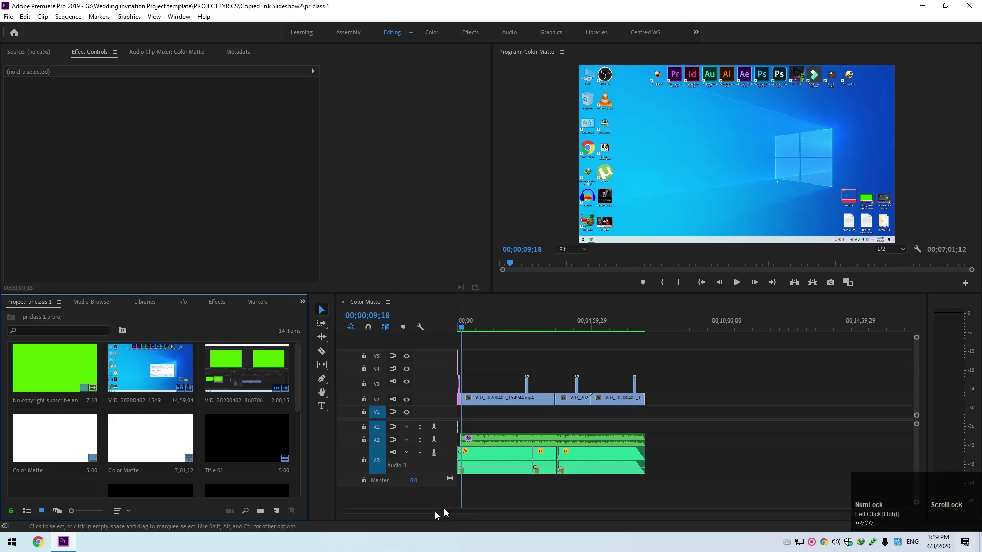
left_click(434, 511)
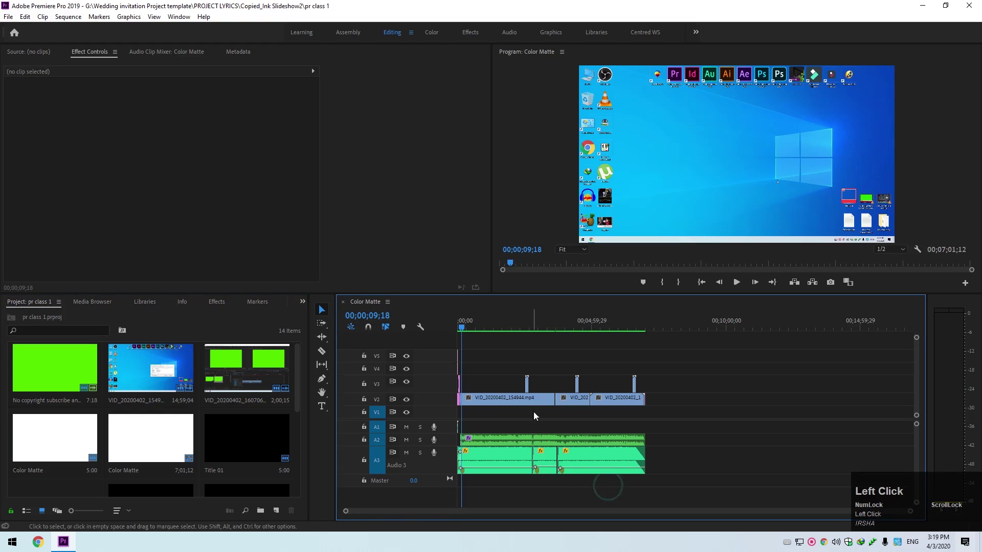
left_click_drag(470, 323, 453, 326)
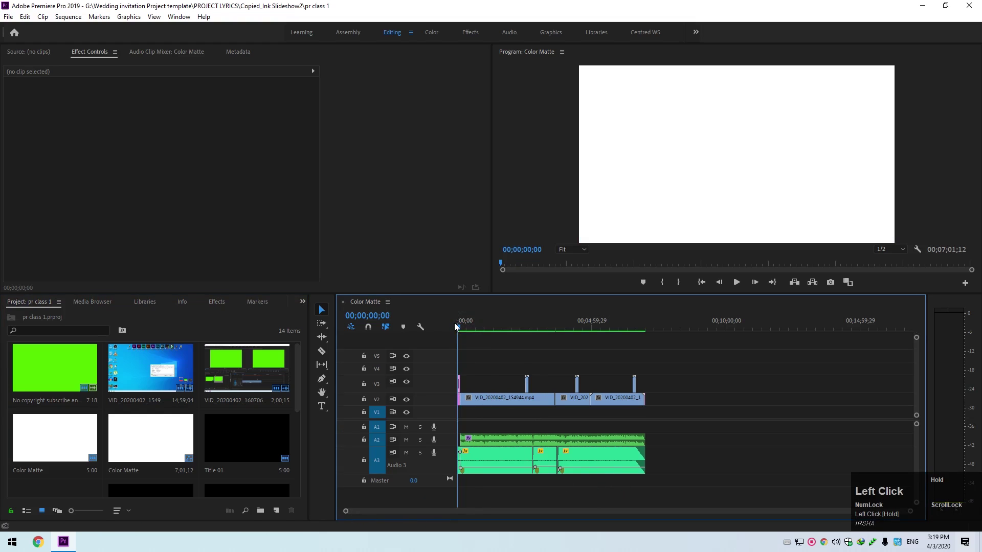
Widen the Project panel group until the Markers and History panel names fit, and make the Project panel active.
left_click(313, 485)
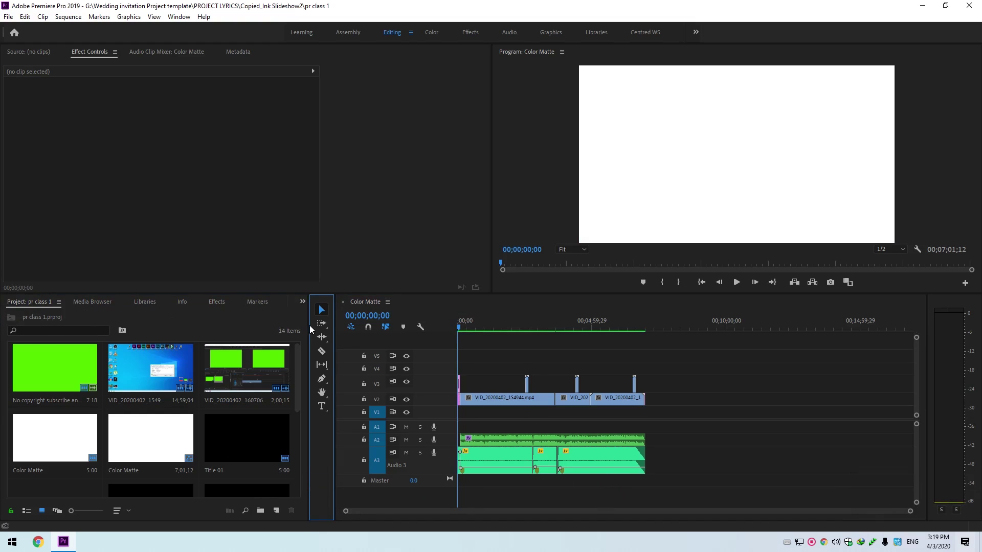
left_click_drag(310, 325, 374, 330)
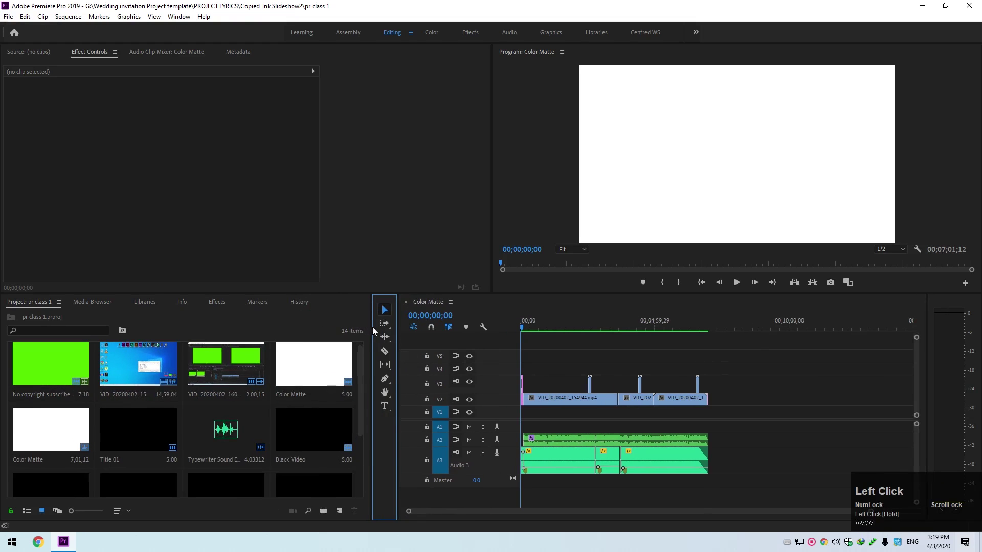
left_click(56, 303)
left_click(41, 297)
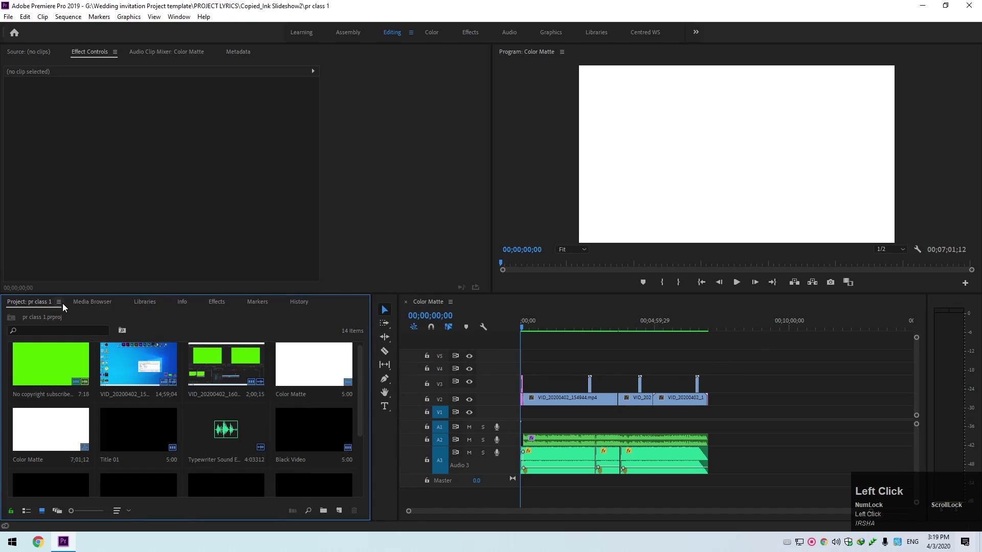
Examine the Media Browser, Libraries, Effects and Markers panels and the list of available panels, ending on the Media Browser.
left_click(87, 301)
left_click(32, 302)
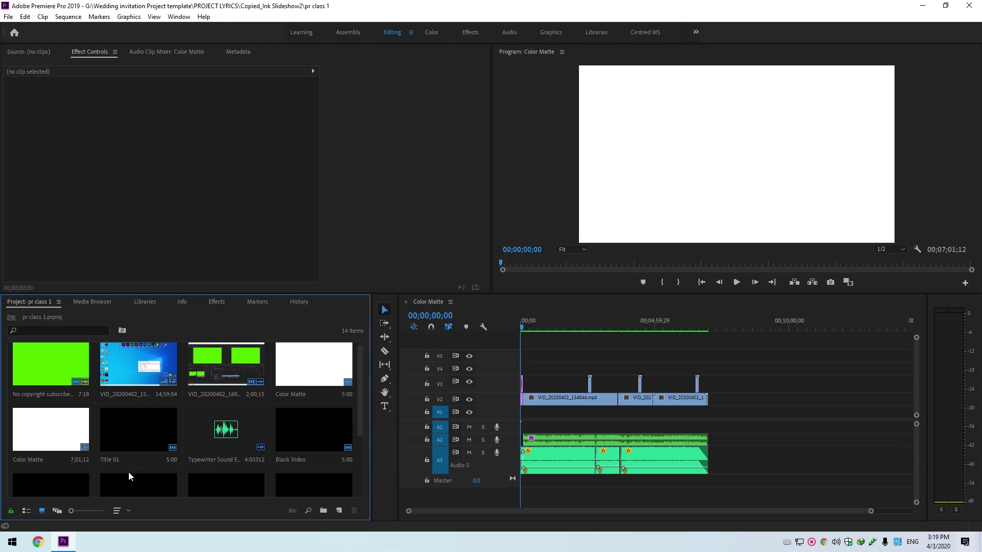
left_click(97, 302)
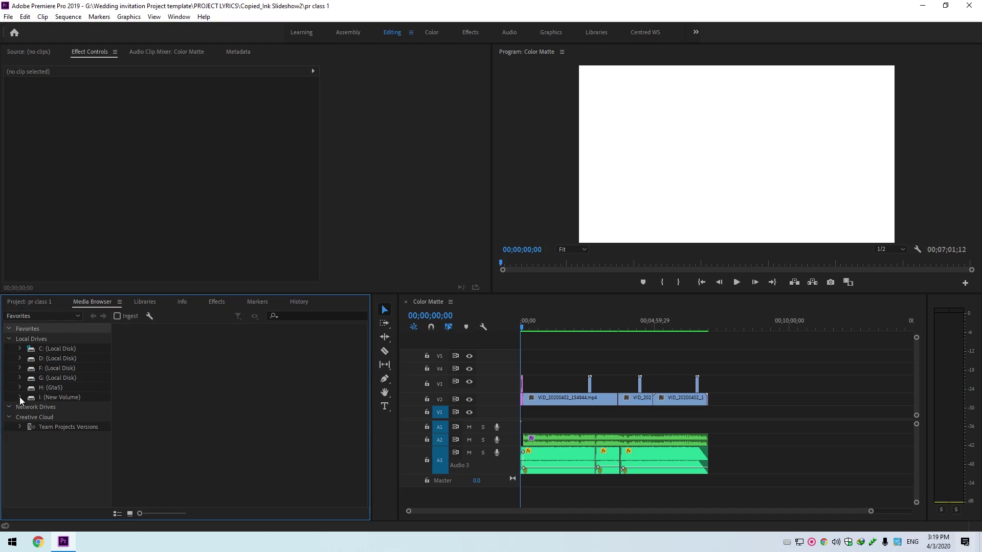
left_click(143, 302)
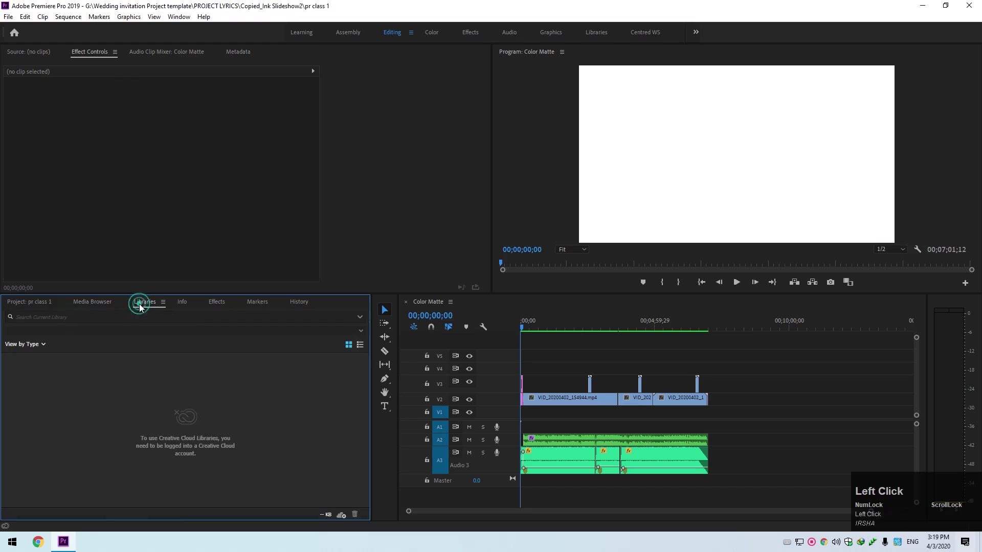
left_click(220, 301)
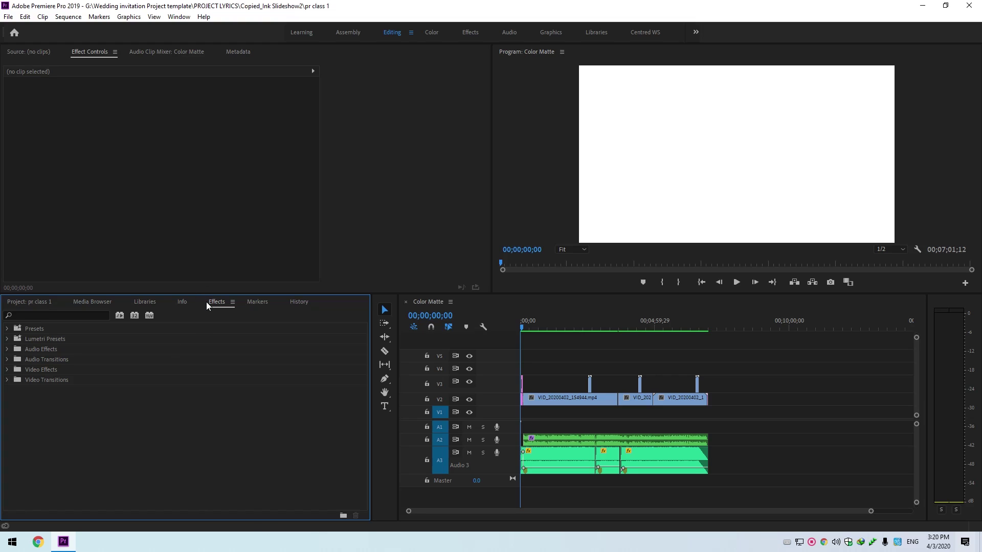
left_click(258, 302)
left_click(23, 302)
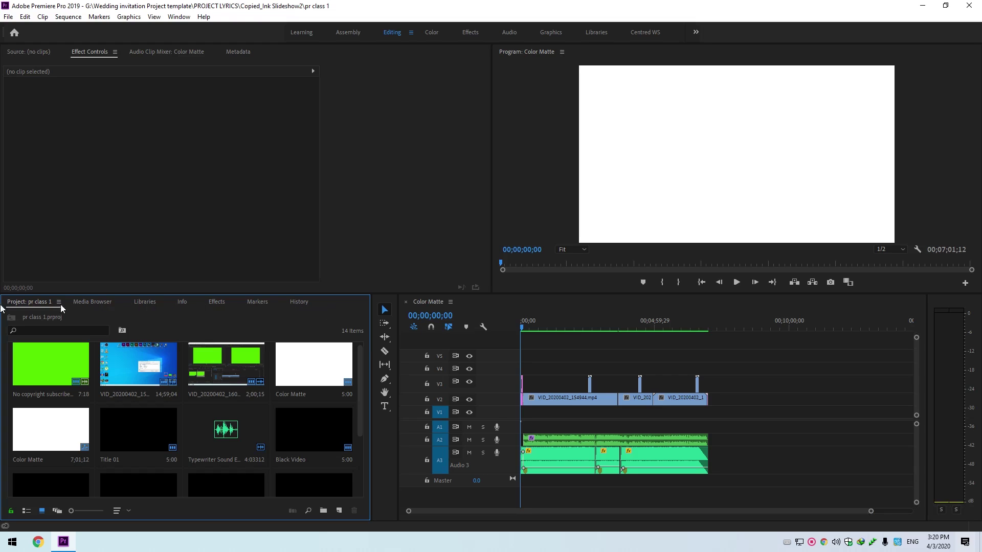
left_click(179, 17)
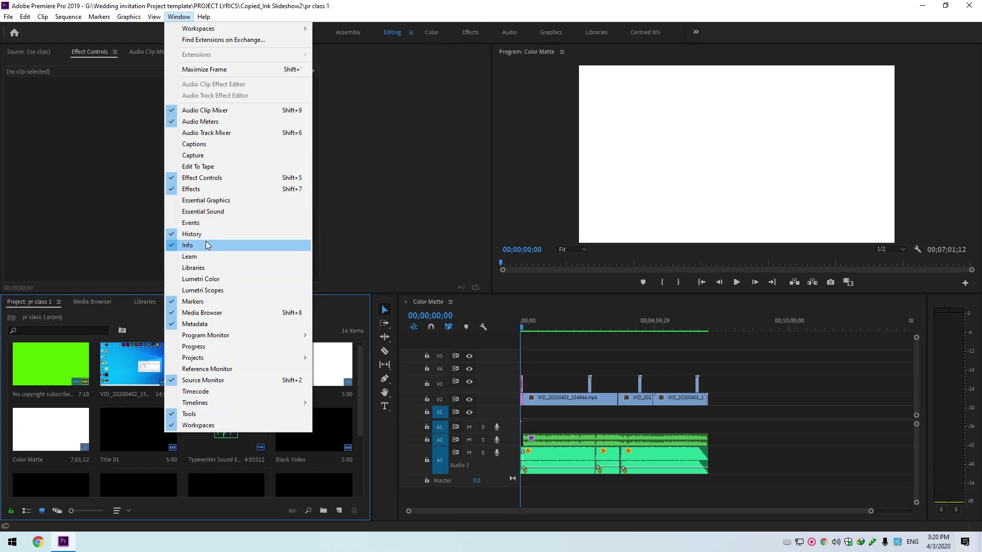
left_click(105, 302)
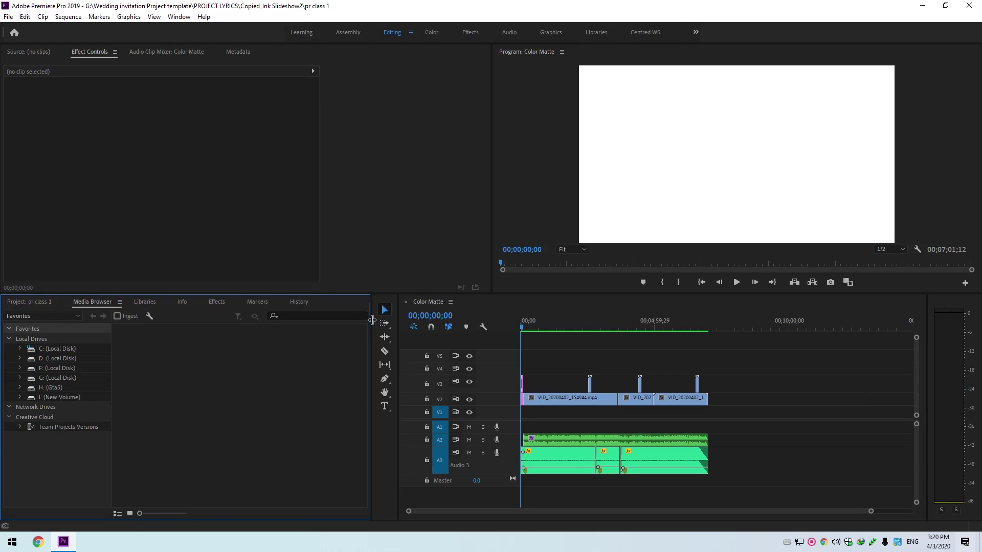
Narrow the Media Browser's panel group to give the timeline more width, and show the Project panel's contents.
left_click_drag(371, 319, 124, 326)
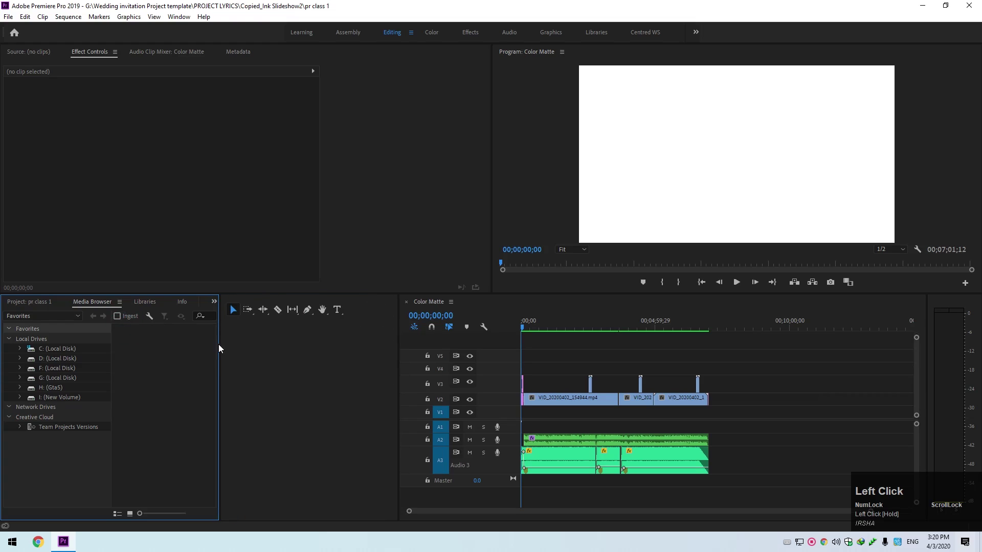
mouse_move(219, 347)
left_mouse_down()
mouse_move(347, 351)
mouse_move(388, 364)
mouse_move(225, 363)
left_mouse_up()
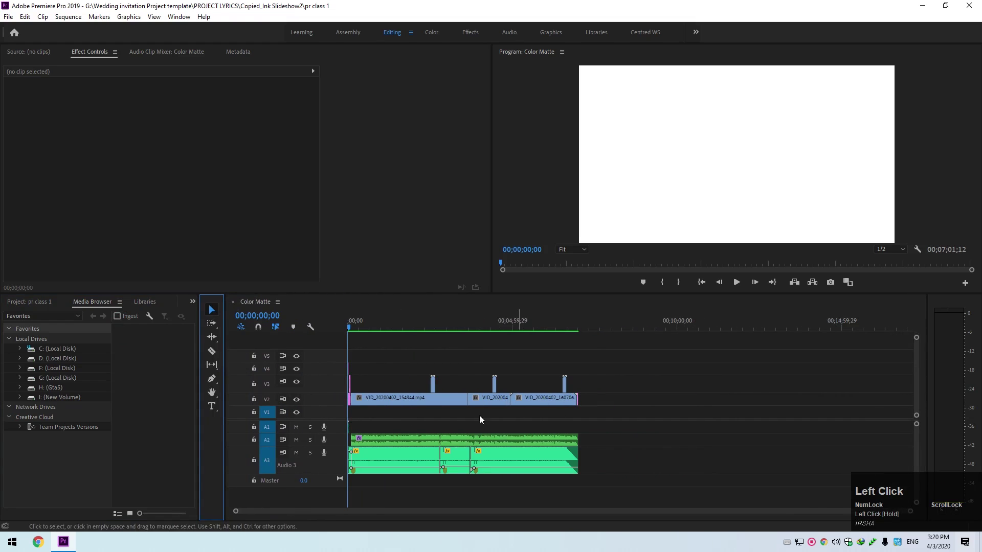
left_click(24, 302)
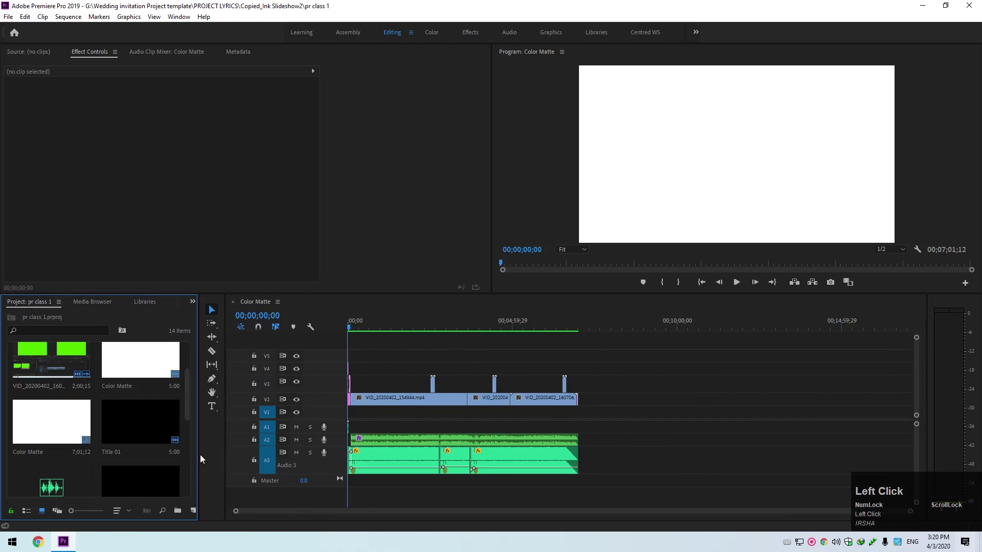
Show the project items as a list, widen the Project panel slightly, and return to icon view with slightly smaller thumbnails.
left_click(25, 511)
left_click_drag(197, 466, 252, 466)
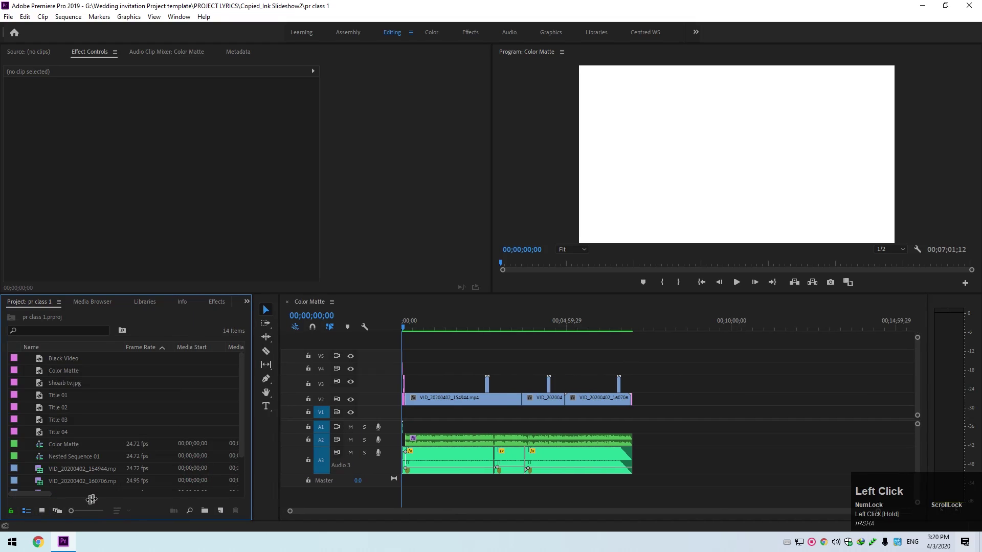
left_click(43, 510)
mouse_move(71, 510)
left_mouse_down()
mouse_move(87, 514)
mouse_move(69, 511)
left_mouse_up()
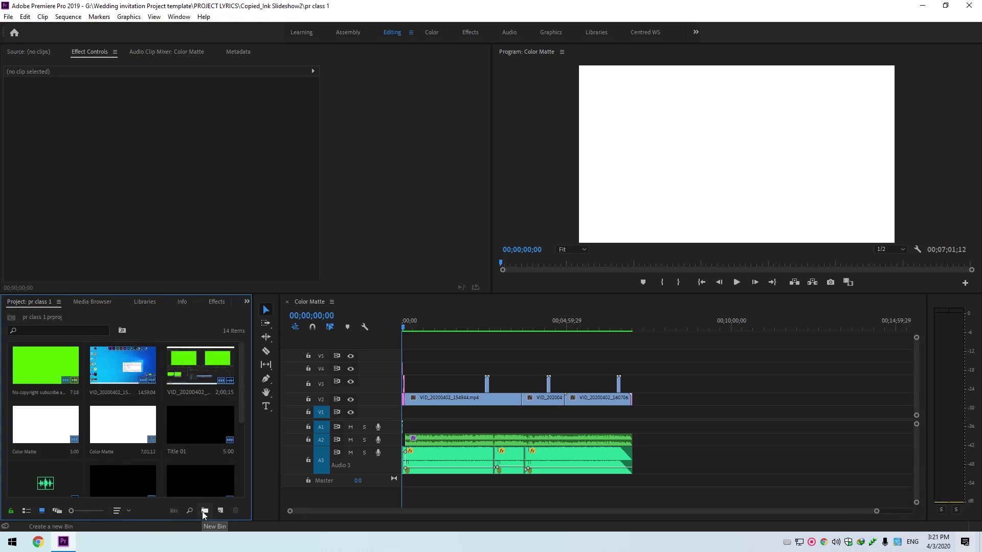
Create a new bin with the default name in the project and move Shoaib tv.jpg into it.
scroll(201, 445, "down", 3)
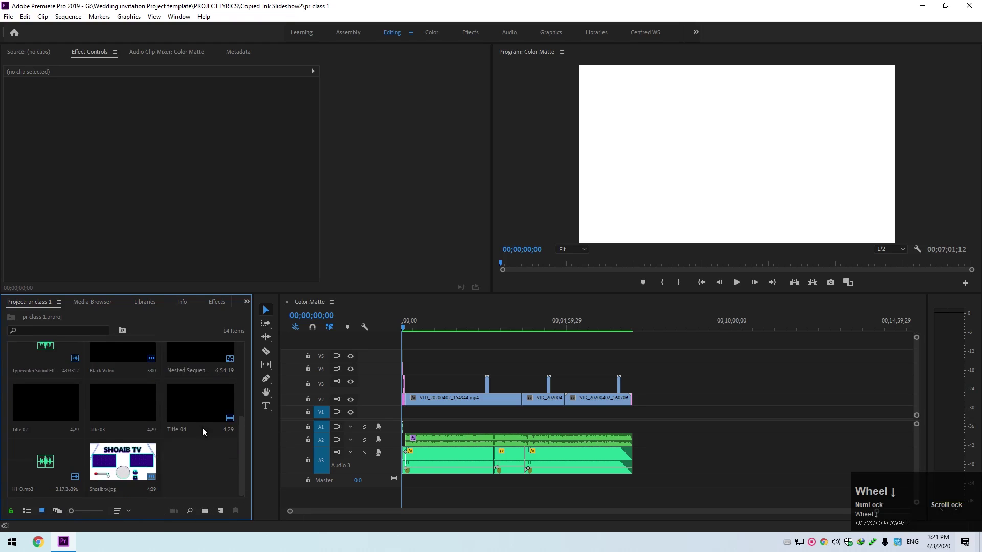
left_click(204, 507)
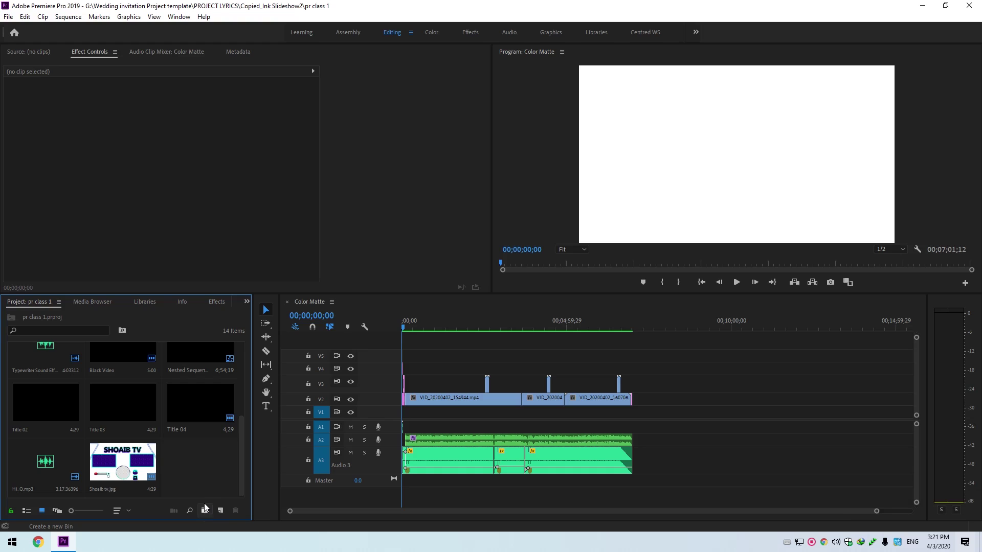
left_click(206, 510)
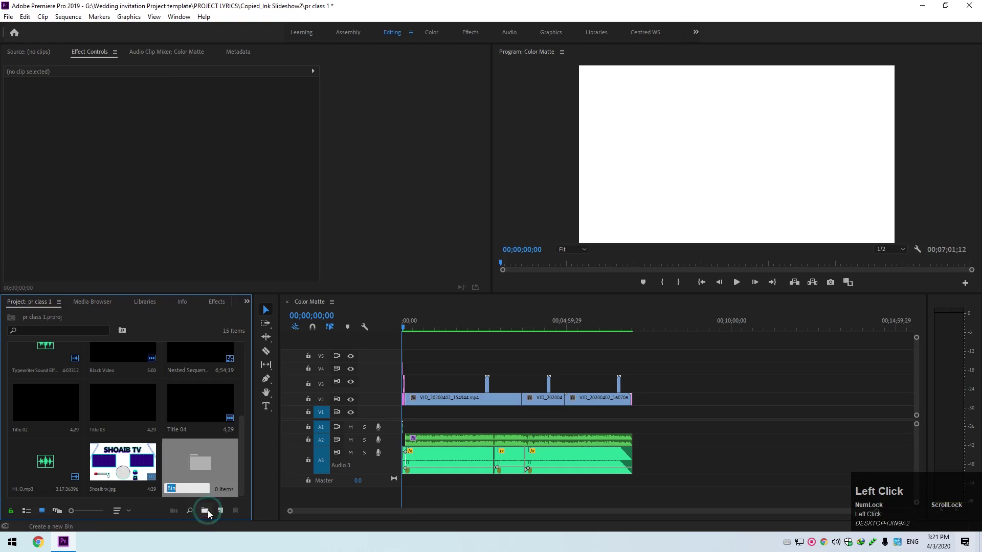
left_click(105, 473)
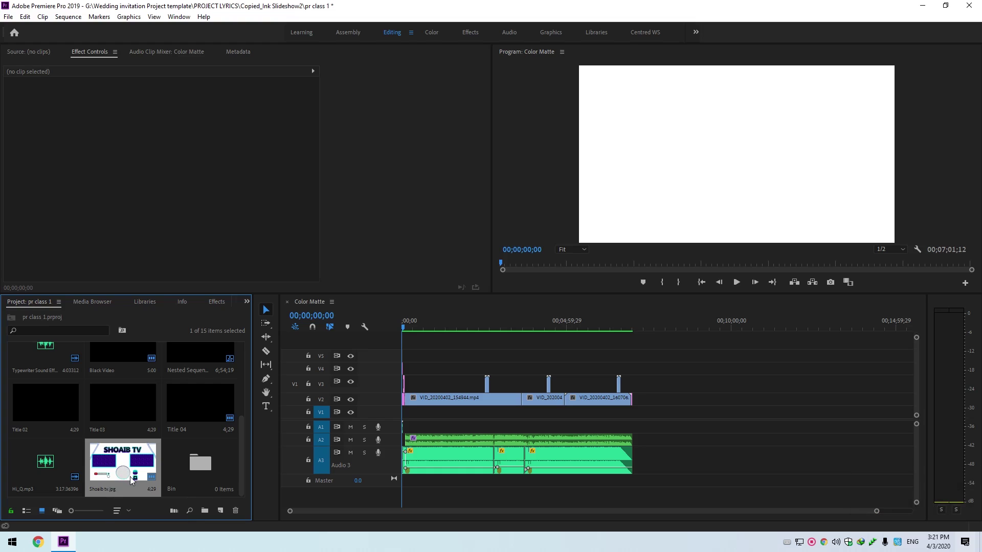
left_click_drag(195, 486, 199, 474)
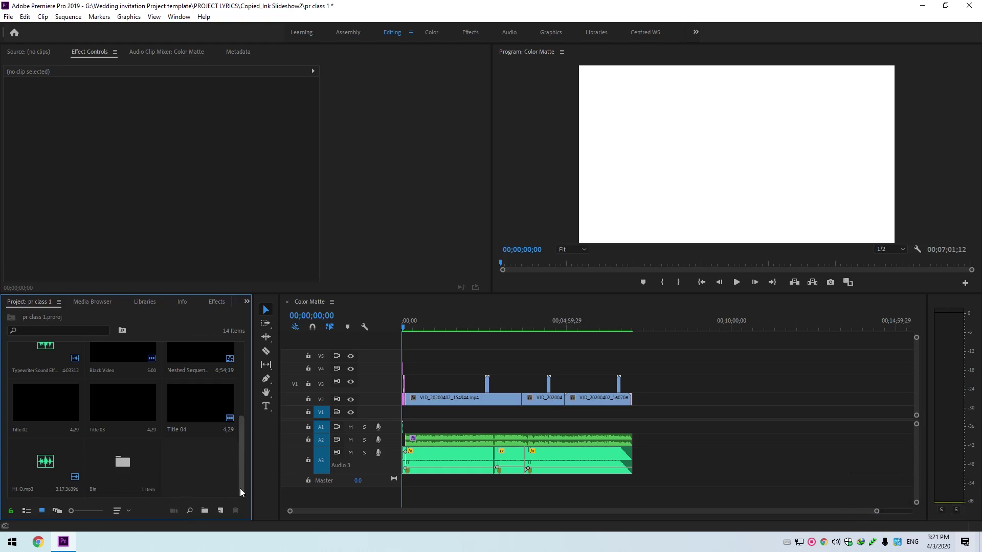
Widen the Project panel slightly and review the types of new items that can be created.
left_click_drag(240, 456, 239, 450)
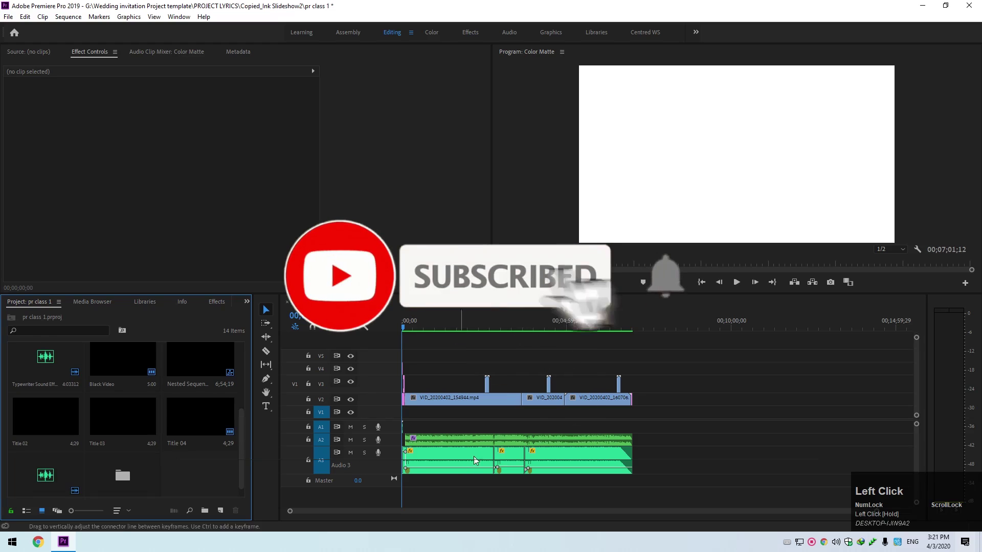
scroll(158, 411, "up", 3)
scroll(160, 411, "down", 5)
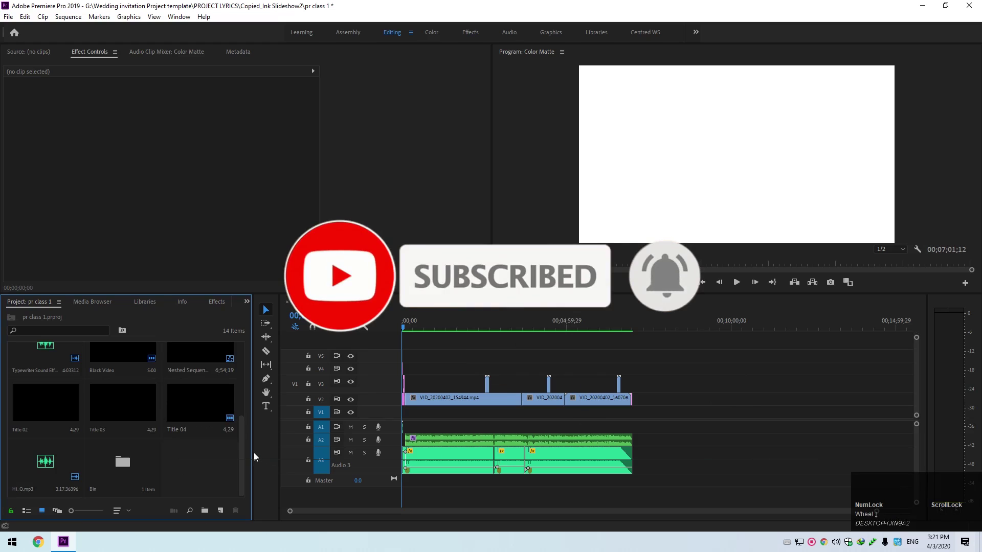
left_click_drag(252, 450, 267, 451)
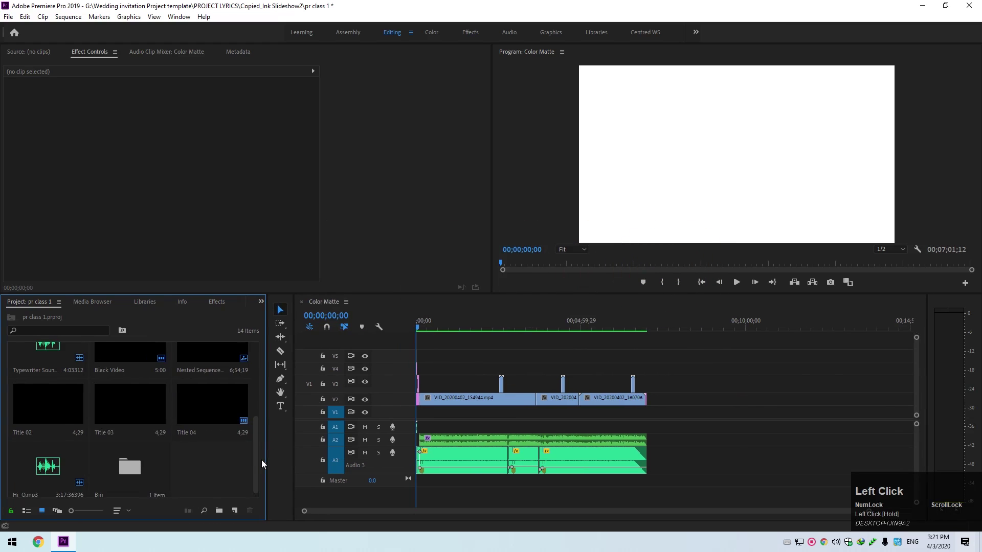
left_click(235, 510)
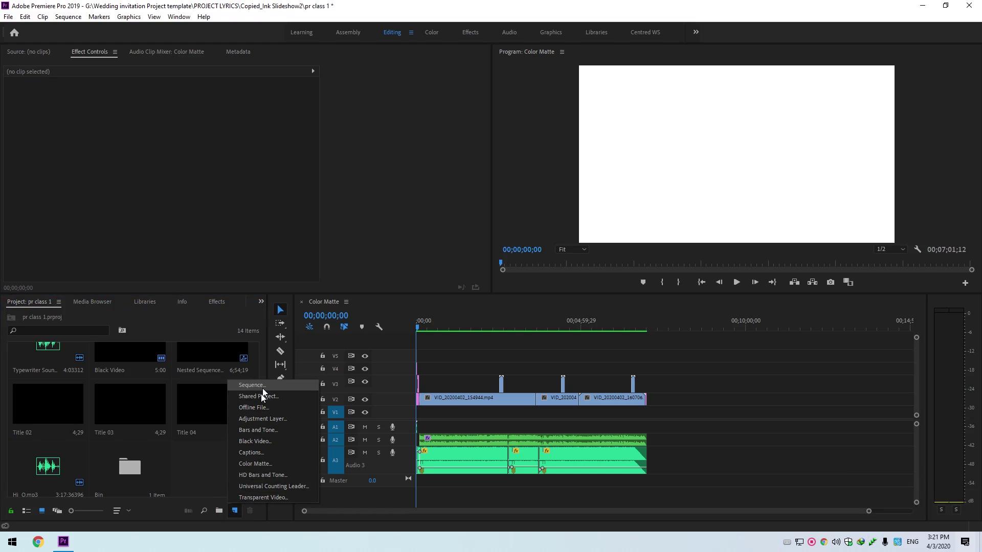
left_click(201, 467)
With the Selection Tool, select the VID_20200402_154944.mp4 clip on V2, and select the last clip, VID_20200402_160706.mp4, instead.
left_click(280, 417)
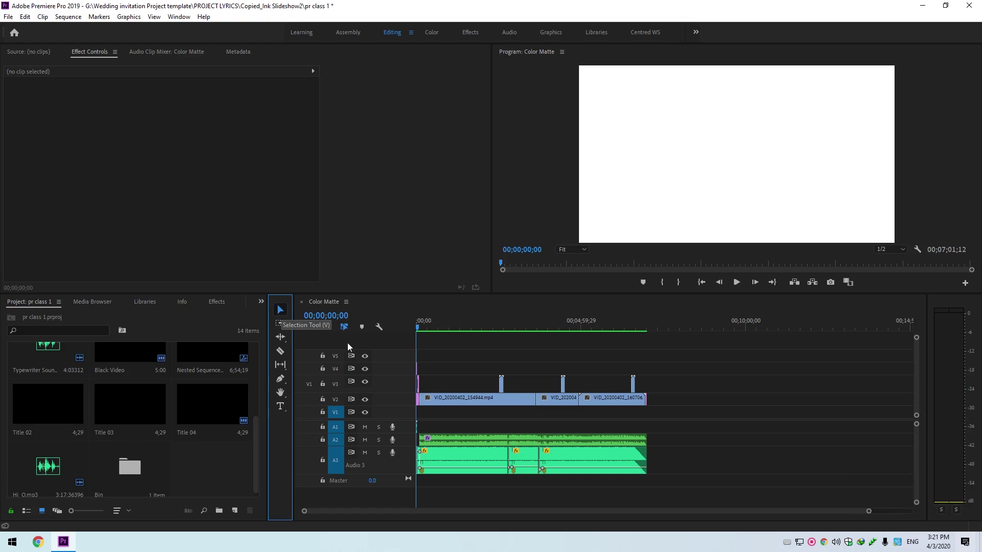
left_click(281, 310)
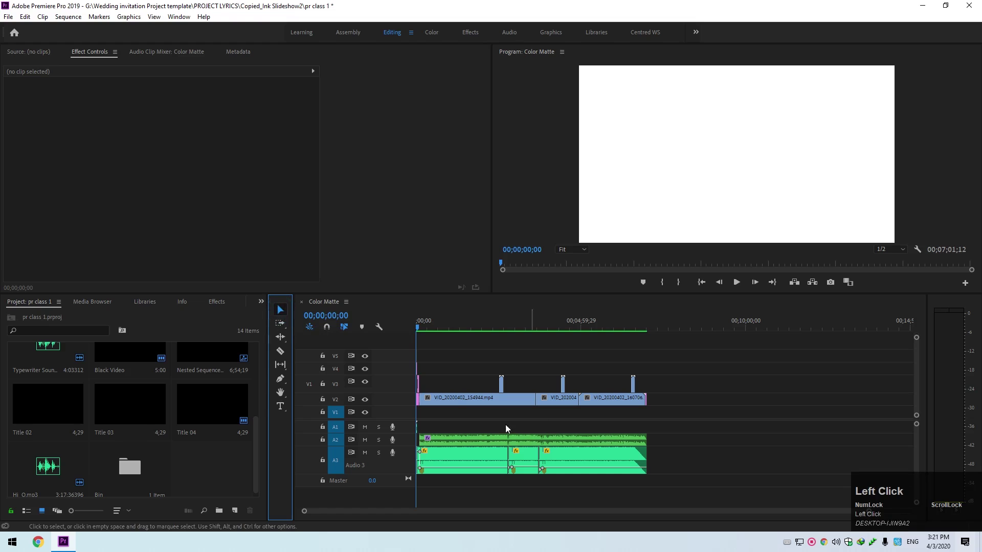
left_click(482, 403)
left_click(601, 401)
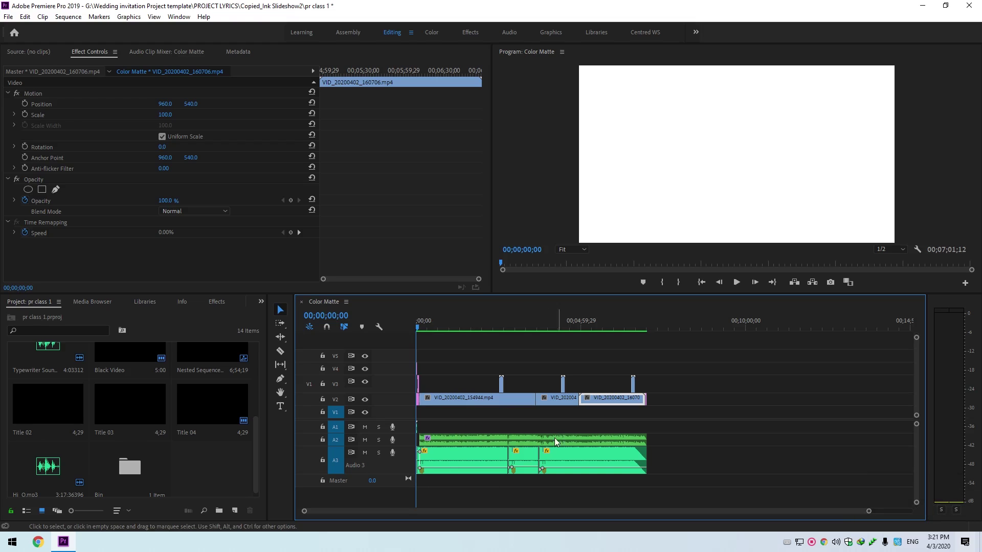
Try to move the audio clip on track A2, and undo the change.
left_click(489, 438)
mouse_move(521, 445)
left_mouse_down()
mouse_move(493, 443)
mouse_move(506, 441)
left_mouse_up()
key("ctrl+z")
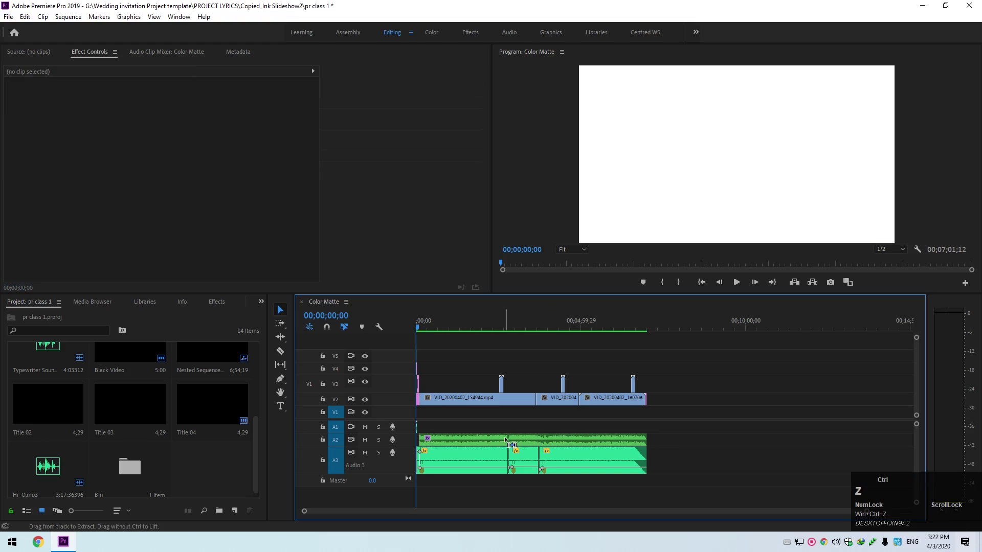
Use the Track Select Forward Tool to select clips onward from the first V2 video, from the second, and again from the first.
left_click(280, 323)
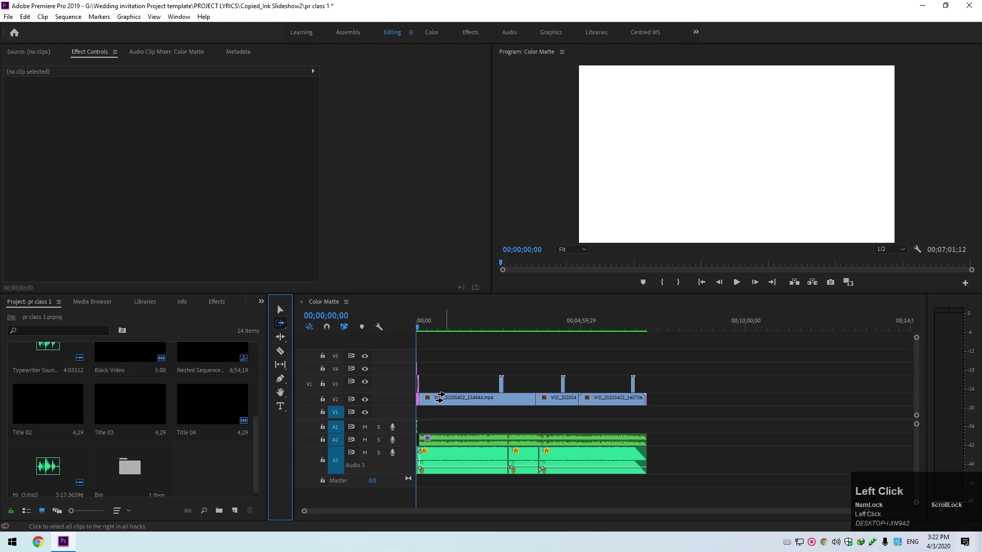
left_click(439, 398)
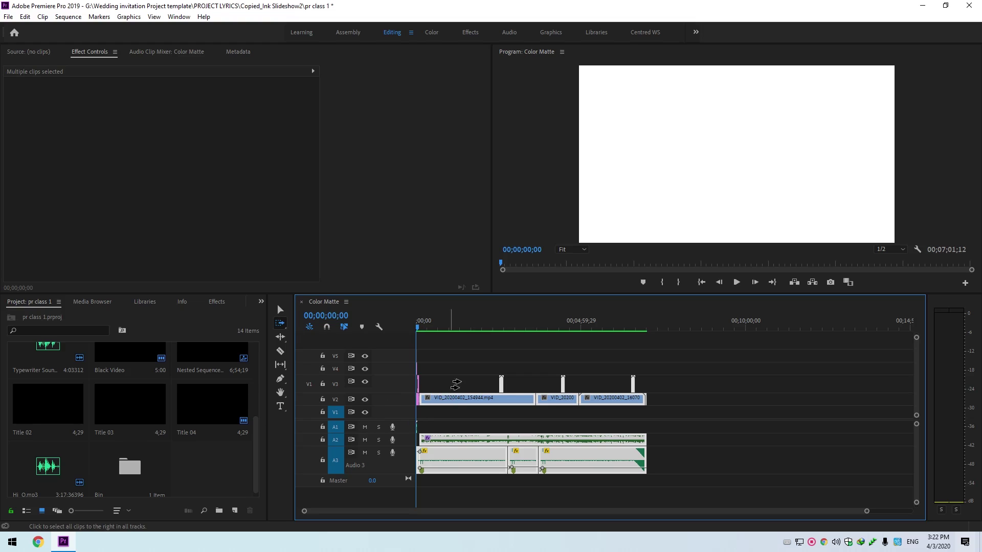
left_click(546, 397)
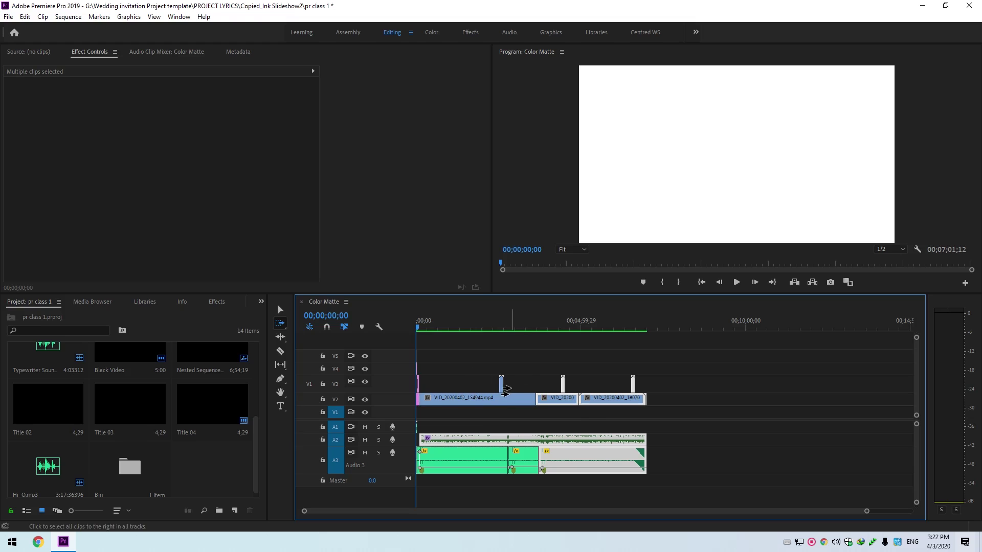
left_click(497, 404)
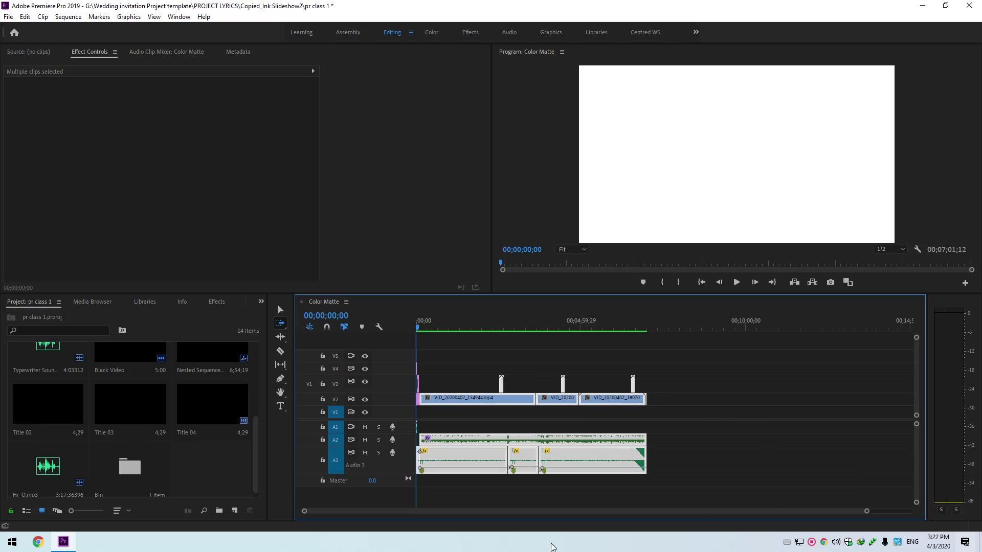
Use the Track Select Backward Tool to select clips back from the last V2 video, and clear the selection with the Selection Tool.
left_click(286, 331)
left_click_drag(286, 333, 307, 335)
left_click(590, 416)
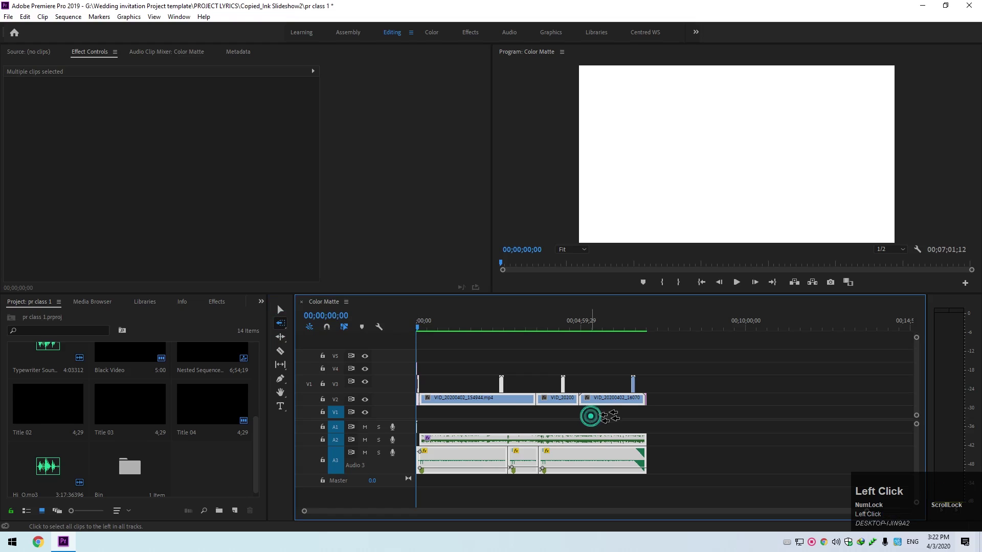
left_click(615, 450)
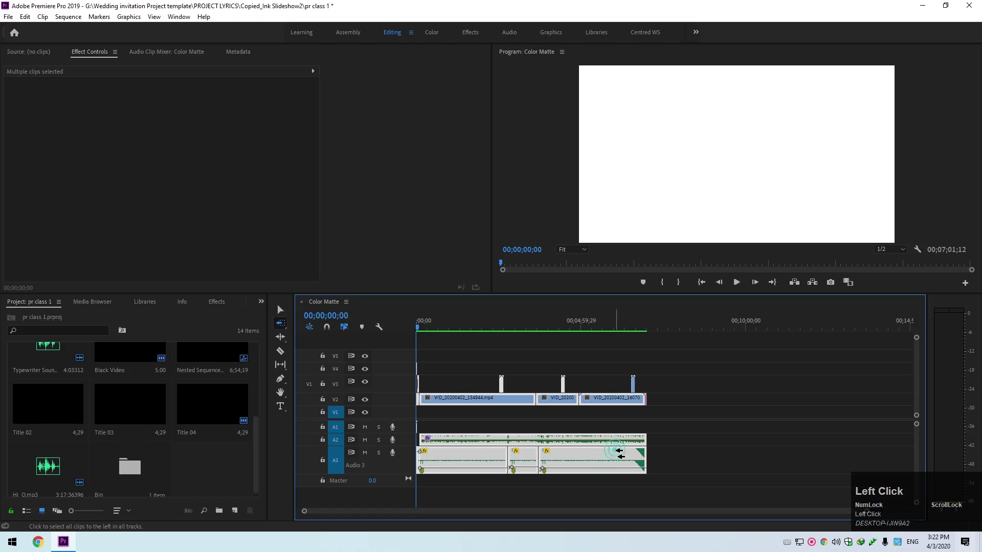
left_click(581, 402)
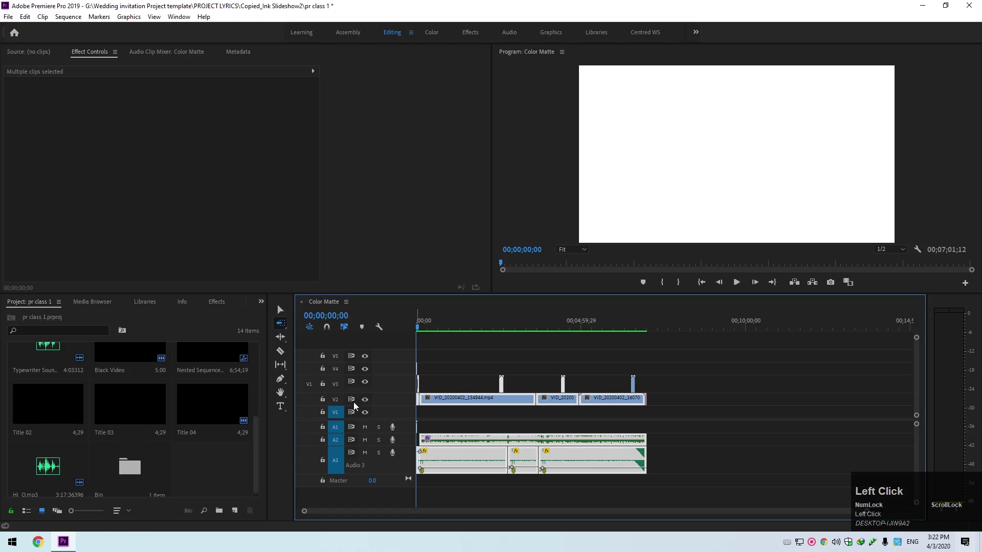
left_click(280, 309)
left_click(471, 383)
left_click(490, 348)
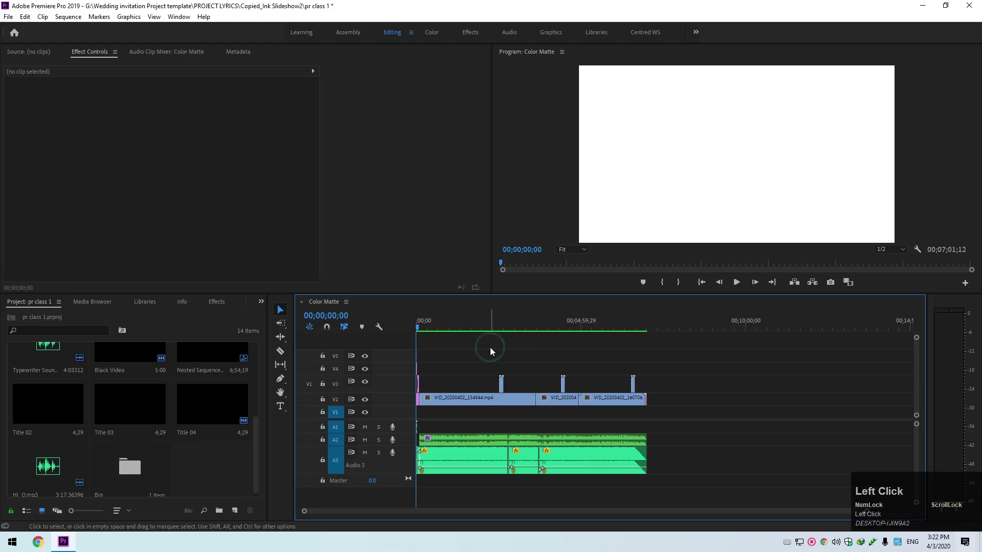
Try to trim the cut between the first and second V2 clips with the Ripple Edit Tool.
left_click(284, 341)
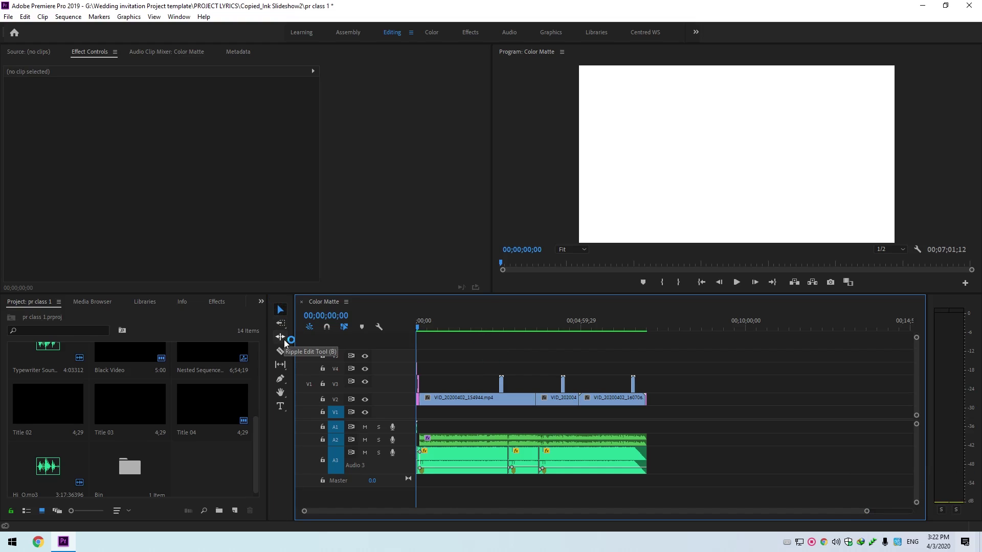
left_click(281, 339)
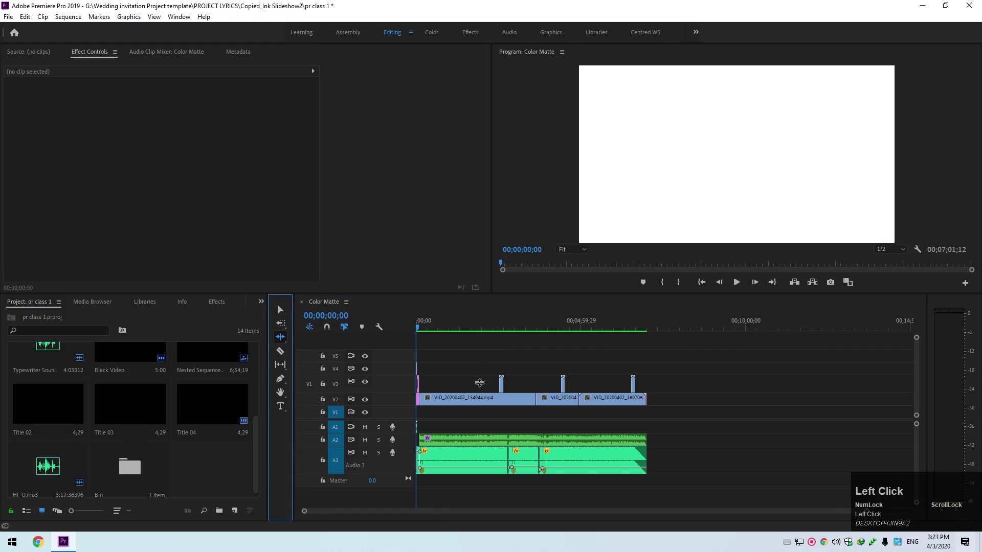
left_click(539, 401)
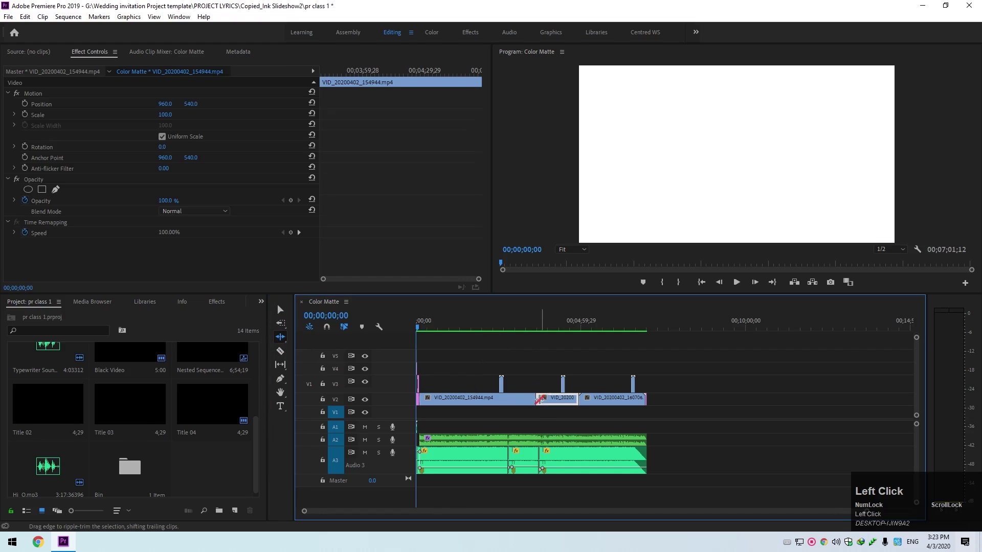
left_click_drag(539, 400, 525, 401)
left_click(558, 400)
Move the playhead to 00;04;30;28 and try to ripple-trim the cut between the second and third V2 clips.
left_click_drag(426, 332, 565, 327)
left_click_drag(547, 399, 578, 399)
left_click(559, 400)
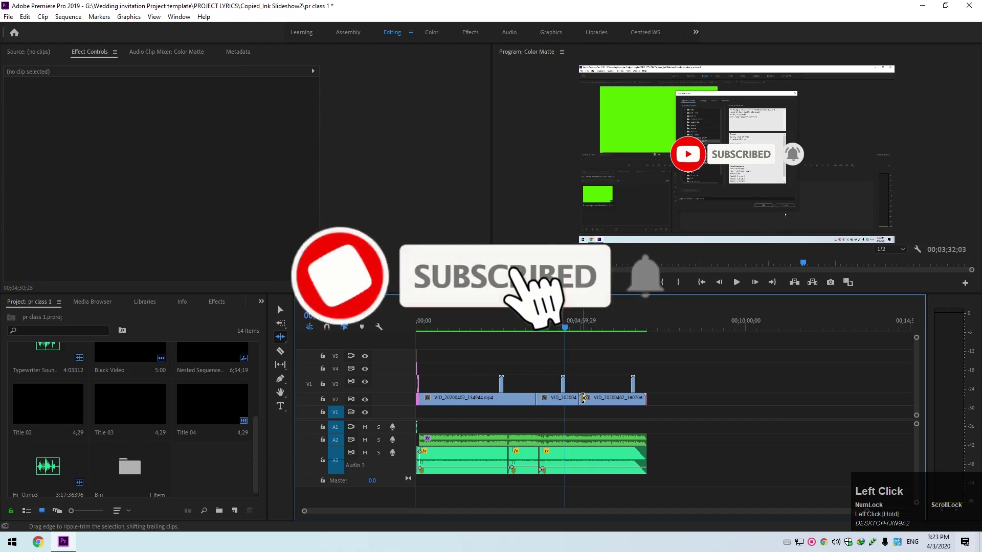
left_click(580, 399)
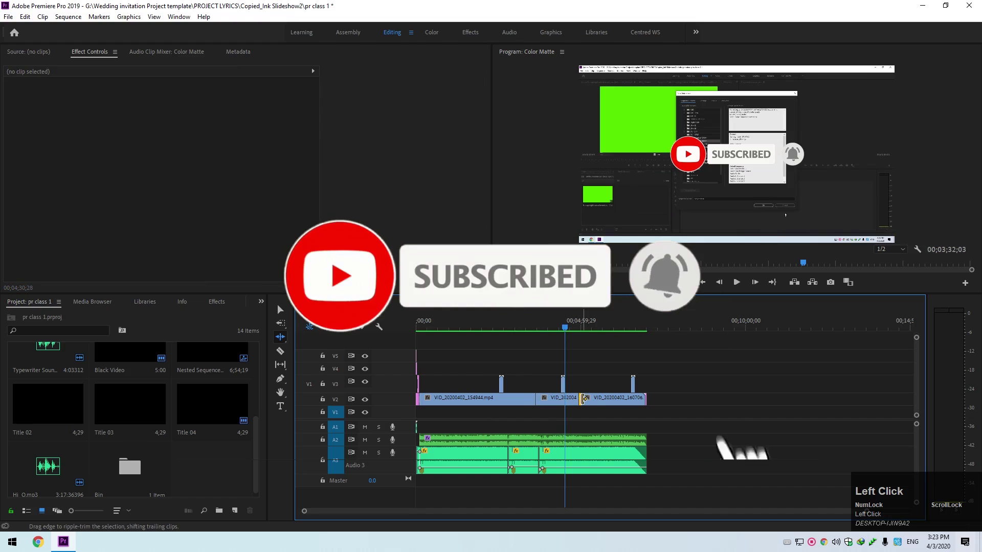
left_click(566, 399)
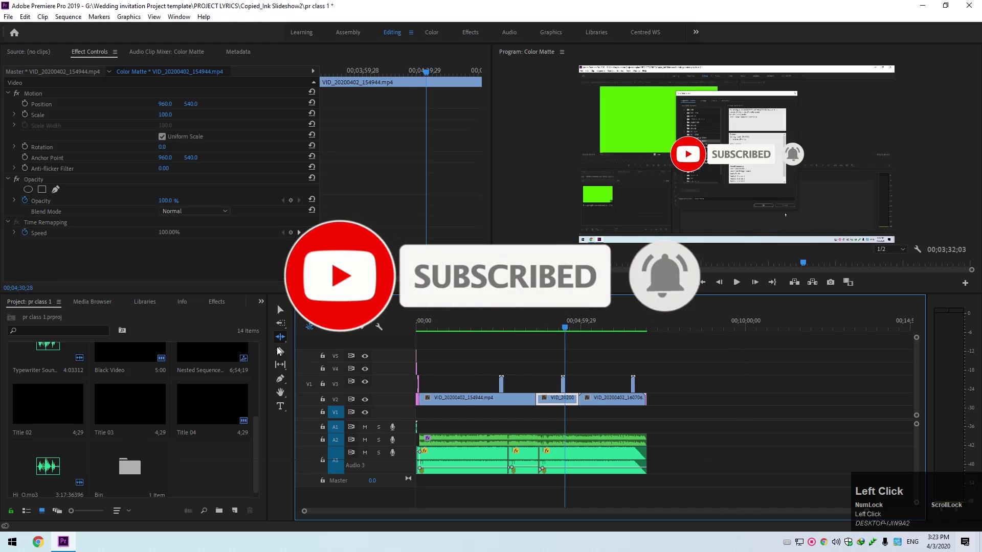
Reselect the Ripple Edit Tool, shorten the last V2 clip from its start, and undo the last two changes.
left_click(281, 323)
left_click_drag(281, 337, 307, 335)
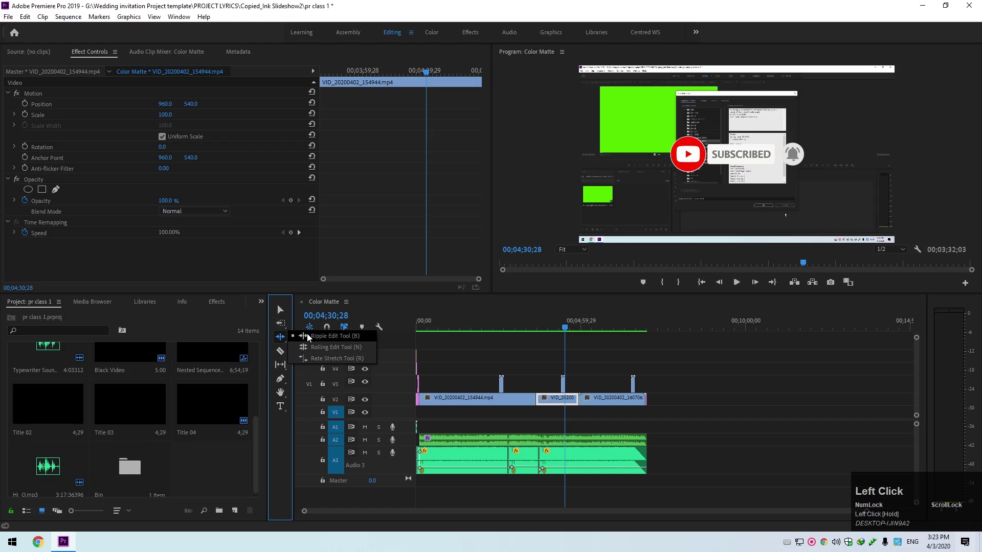
left_click(528, 399)
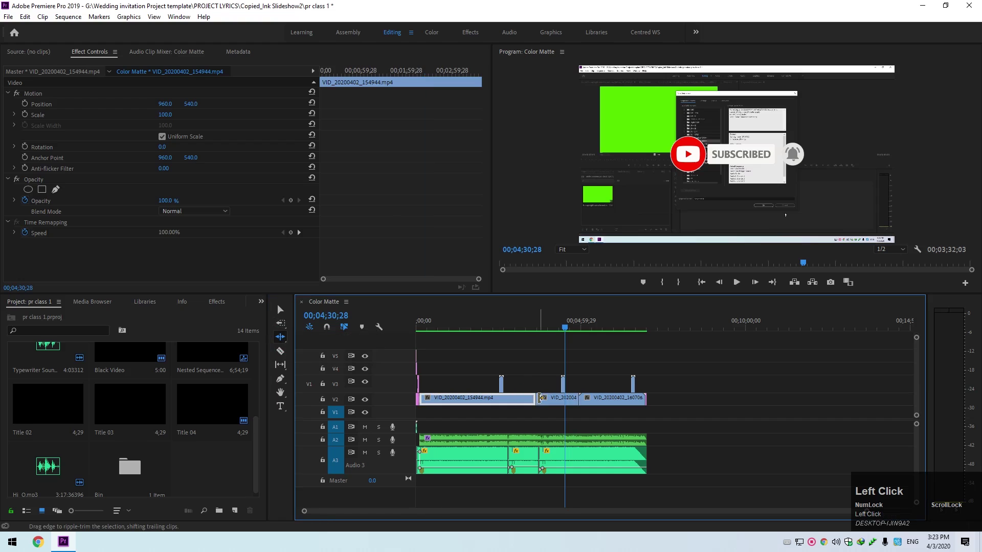
left_click_drag(539, 398, 596, 399)
left_click(555, 399)
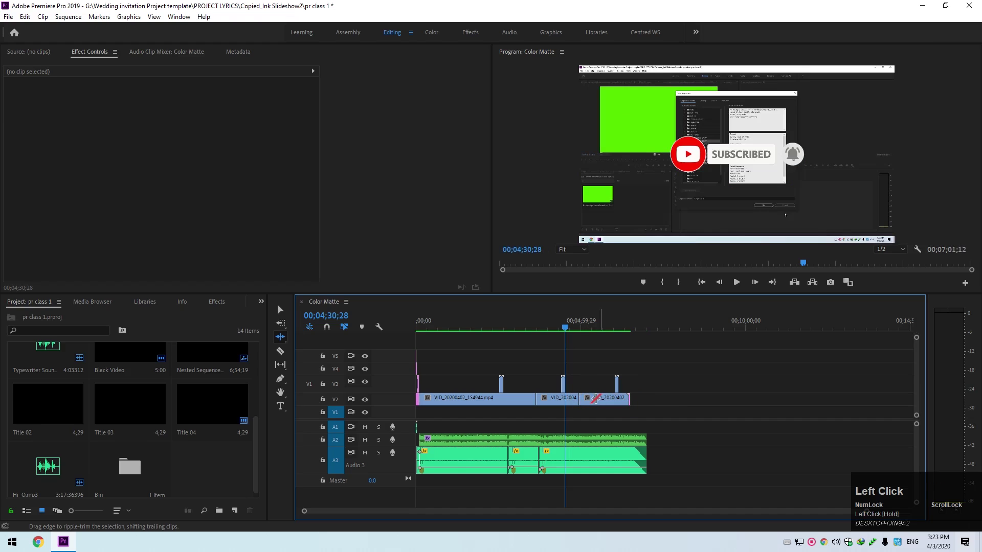
key("ctrl+z")
key("ctrl+z")
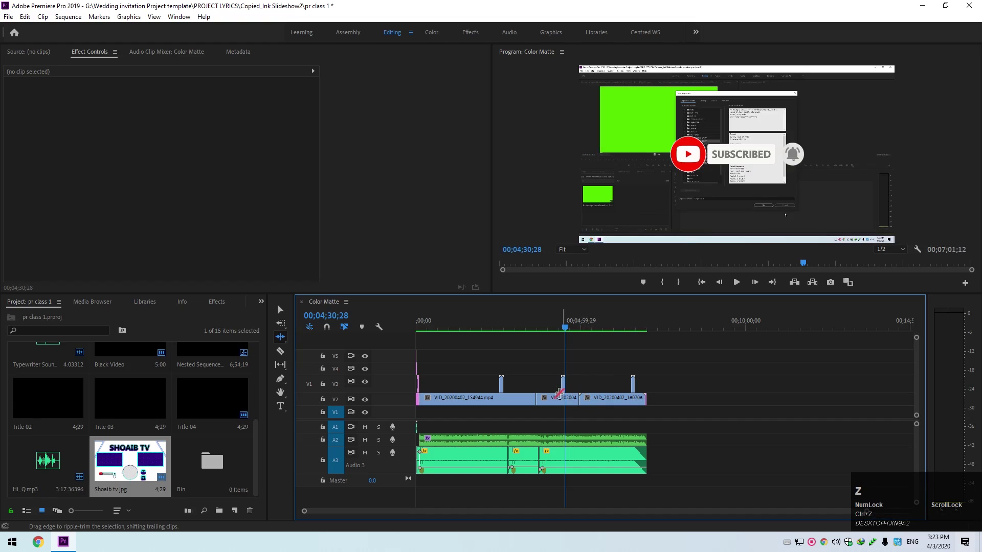
Ripple-trim the start of VID_20200402_160706.mp4 on V2 slightly, trim it much further, and undo only the second trim.
left_click(582, 399)
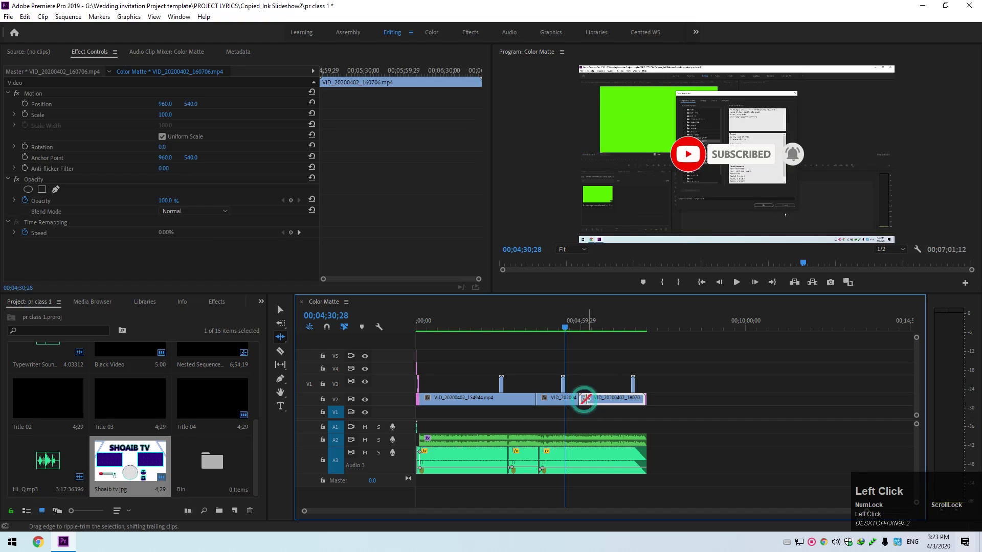
left_click_drag(582, 398, 586, 398)
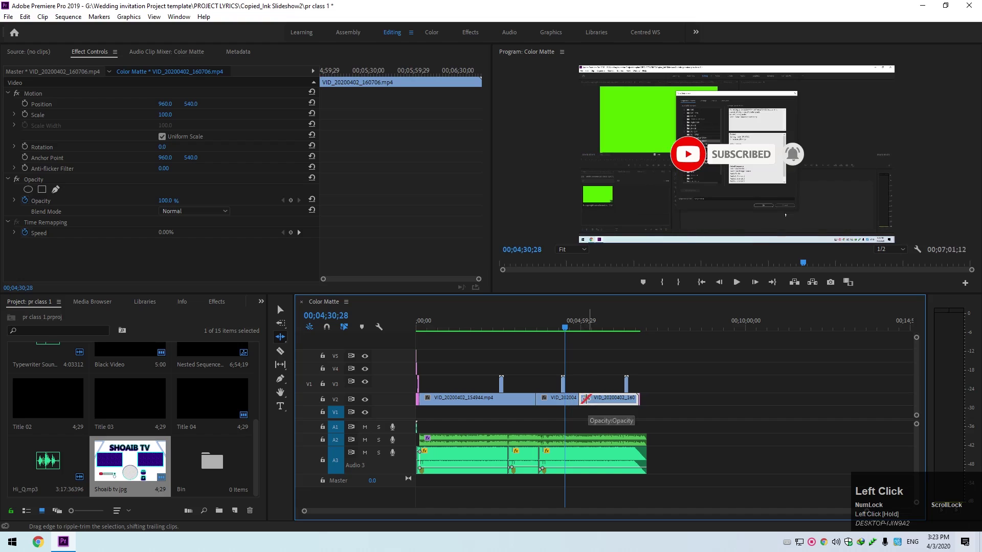
left_click(583, 397)
left_click_drag(583, 398, 607, 403)
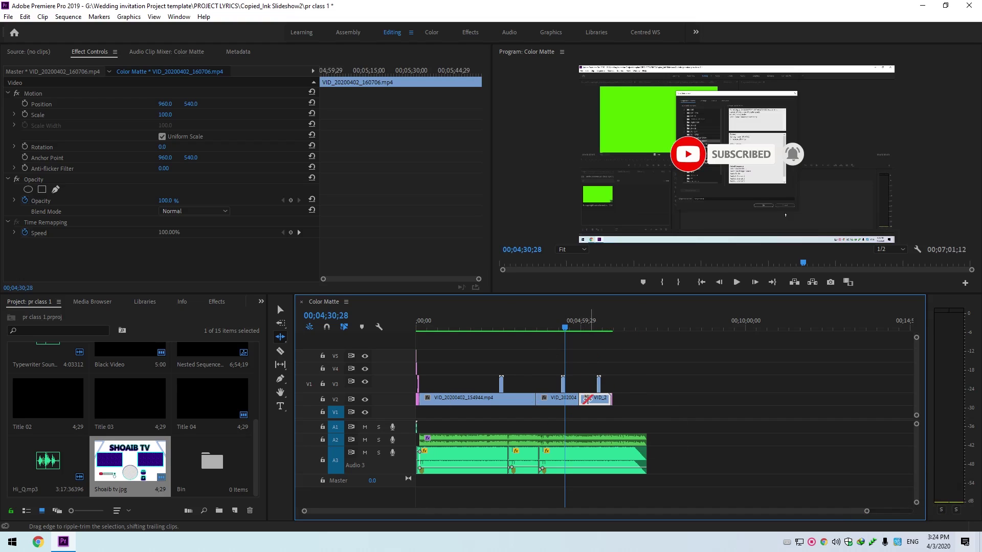
key("ctrl+z")
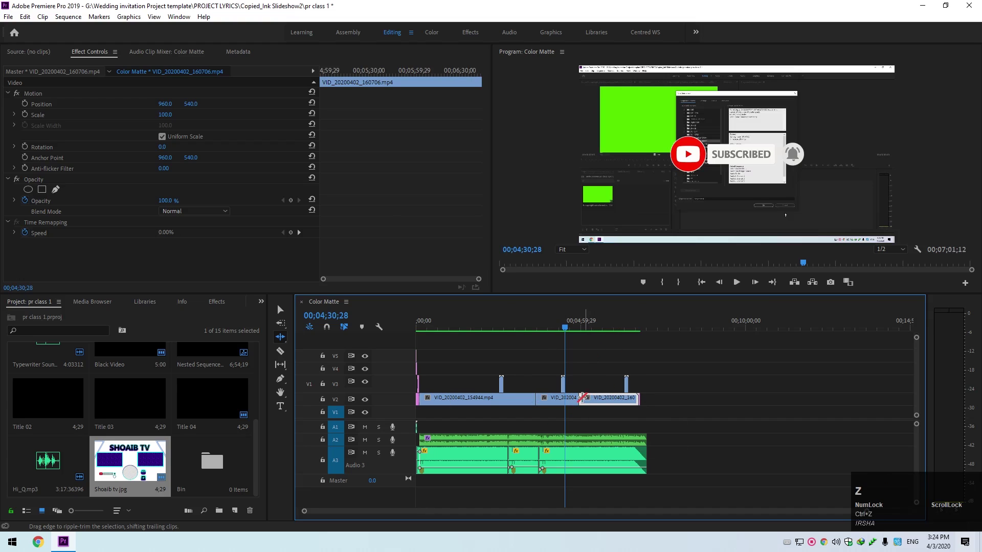
Shorten the last V2 clip again by ripple-trimming its start twice, and undo the final trim.
left_click(582, 397)
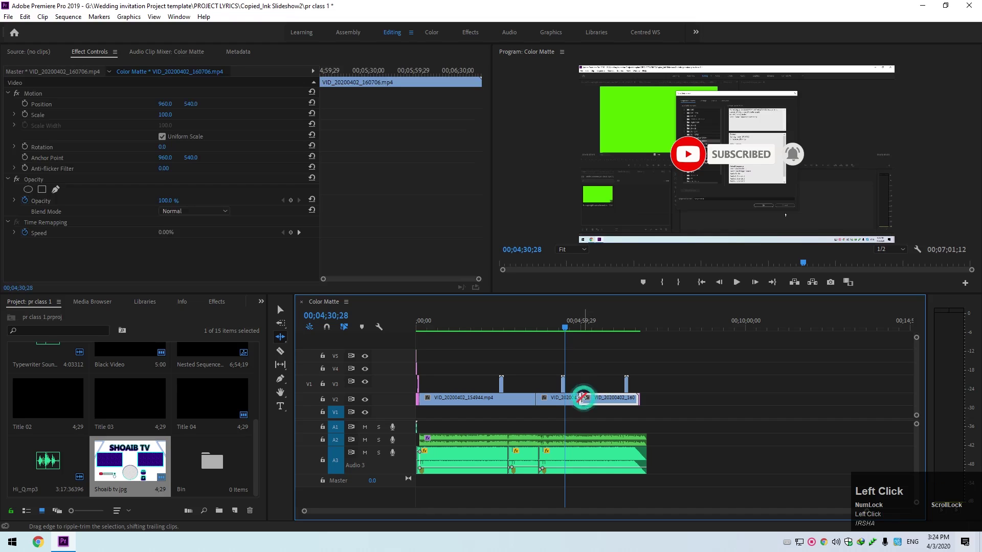
left_click(582, 397)
left_click(582, 398)
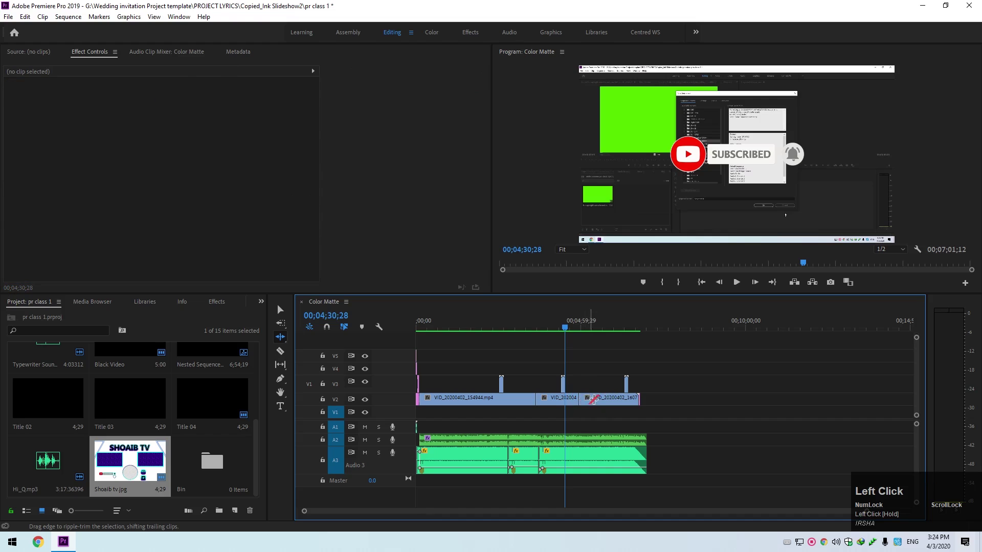
left_click(594, 399)
left_click_drag(582, 397, 593, 399)
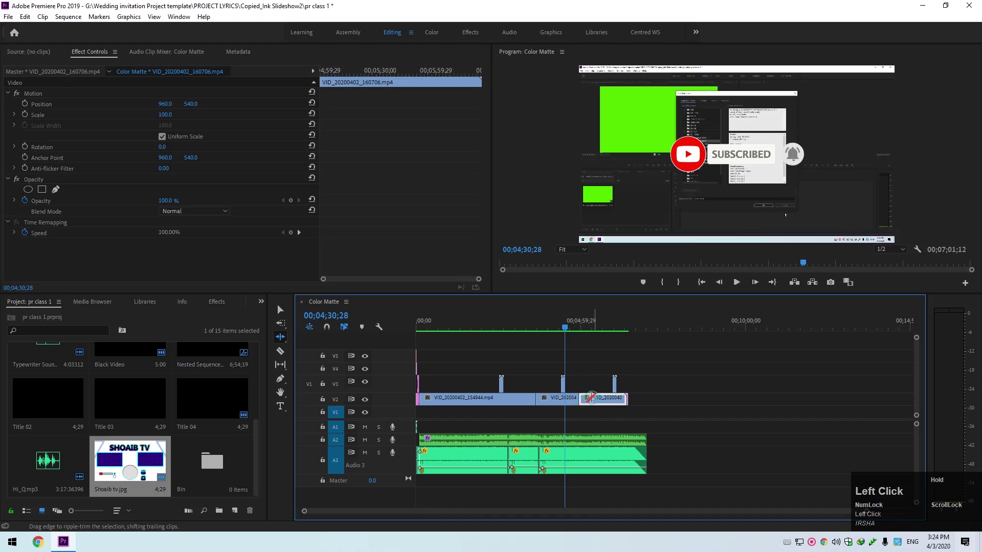
left_click(593, 398)
left_click_drag(585, 398, 587, 399)
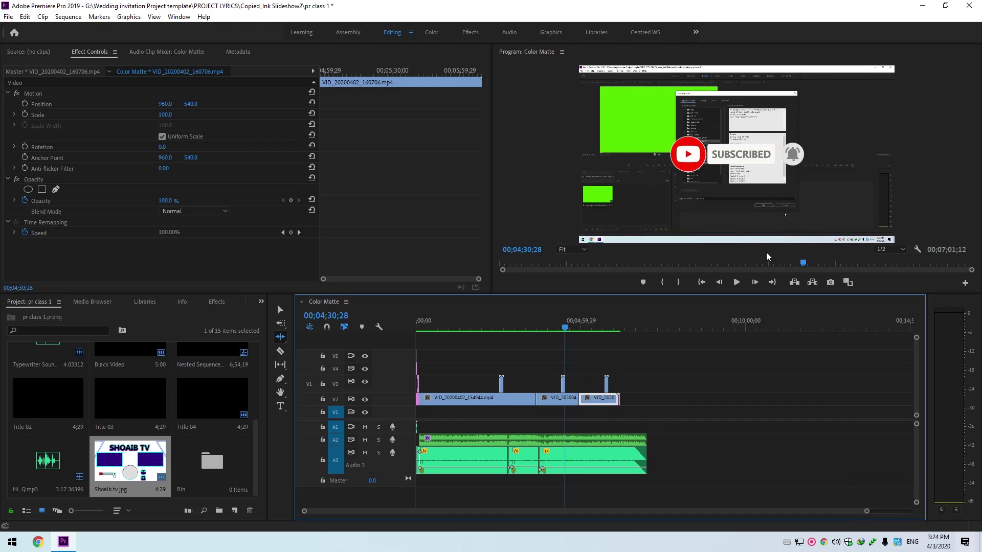
key("ctrl+z")
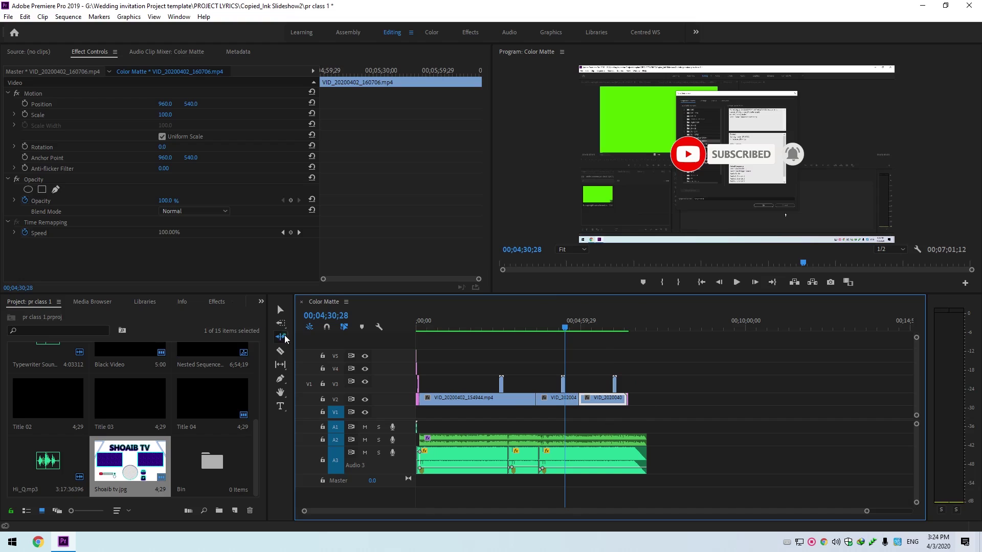
Review the alternative tools grouped with the Ripple Edit Tool.
left_click_drag(282, 337, 294, 347)
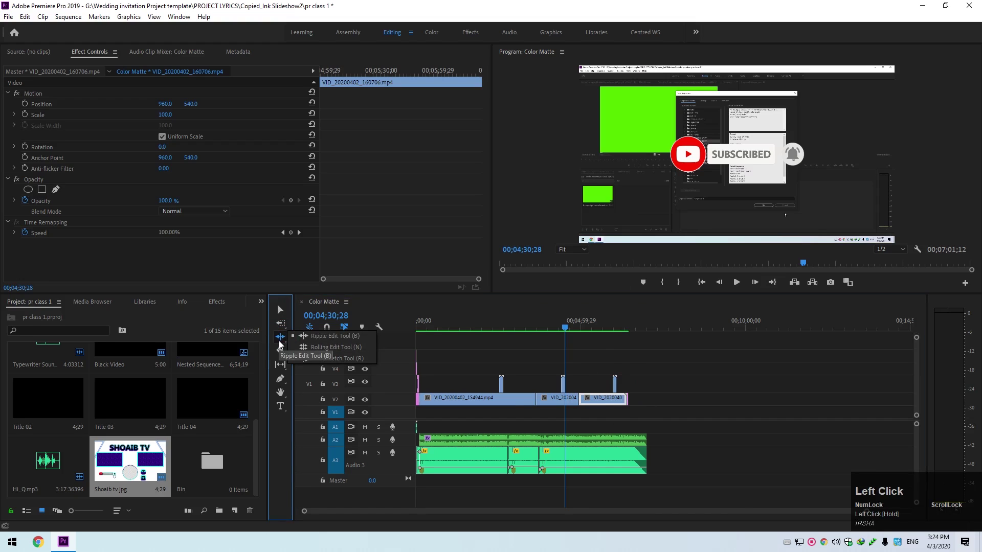
left_click_drag(288, 486, 288, 485)
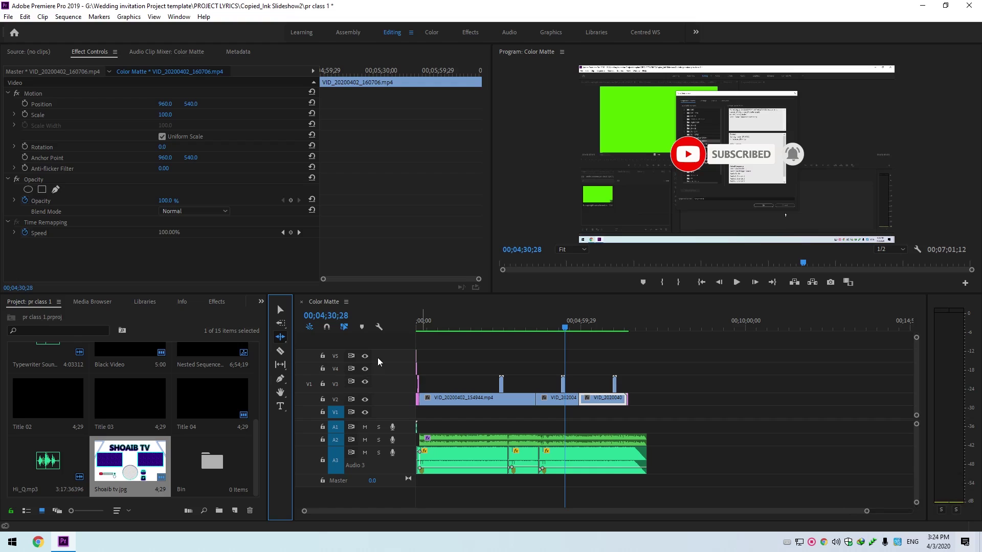
left_click(585, 417)
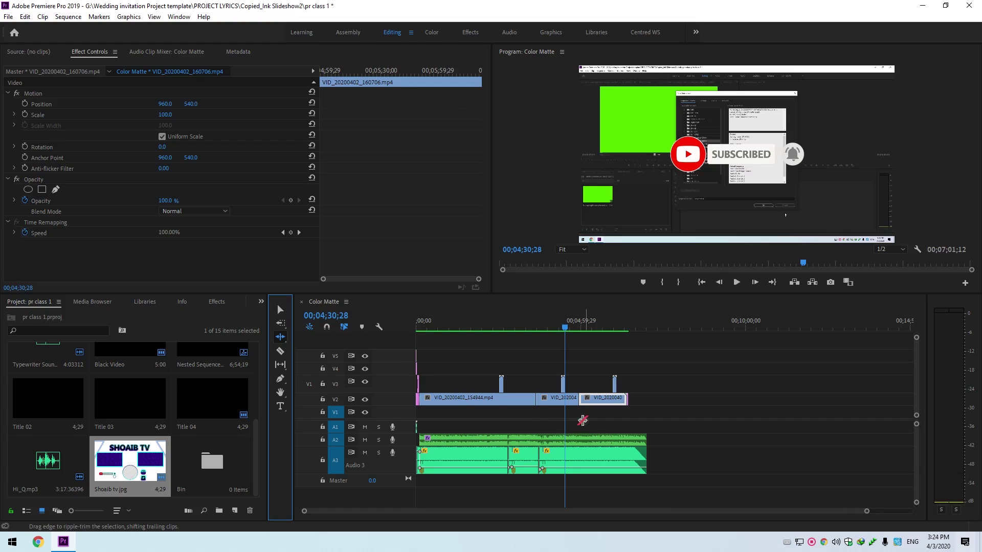
Cut the last V2 clip, VID_20200402_160706.mp4, at three points in its first half with the Razor Tool.
left_click(277, 352)
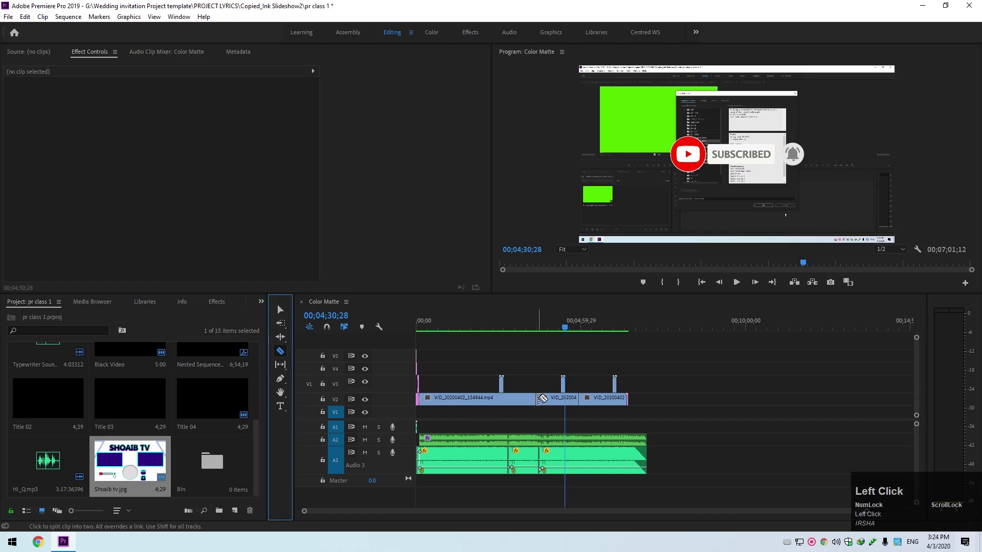
left_click(588, 398)
left_click(595, 397)
left_click(601, 397)
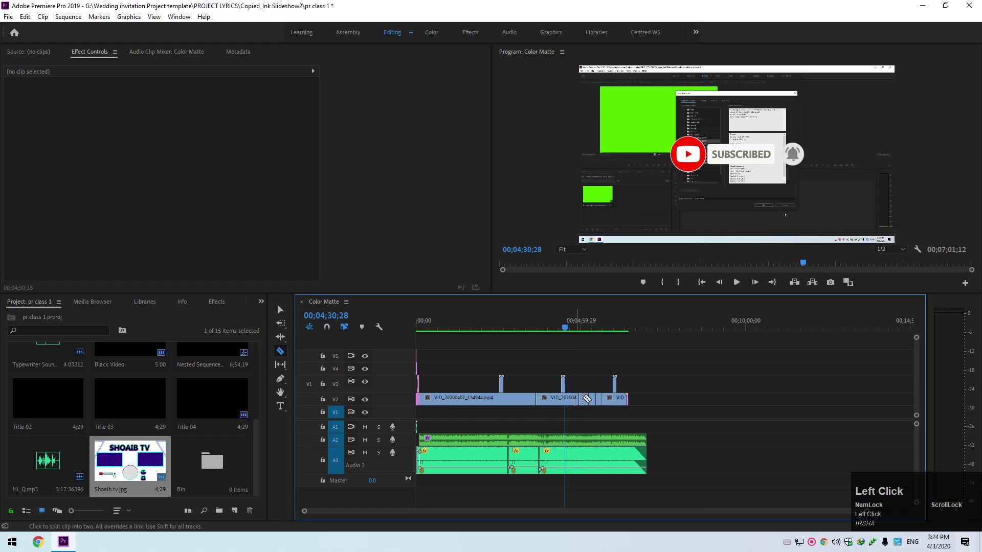
Move the first cut piece up to V3 with the Selection Tool, shift the next piece, and undo the moves and razor cuts.
key("v")
left_click_drag(582, 399, 584, 390)
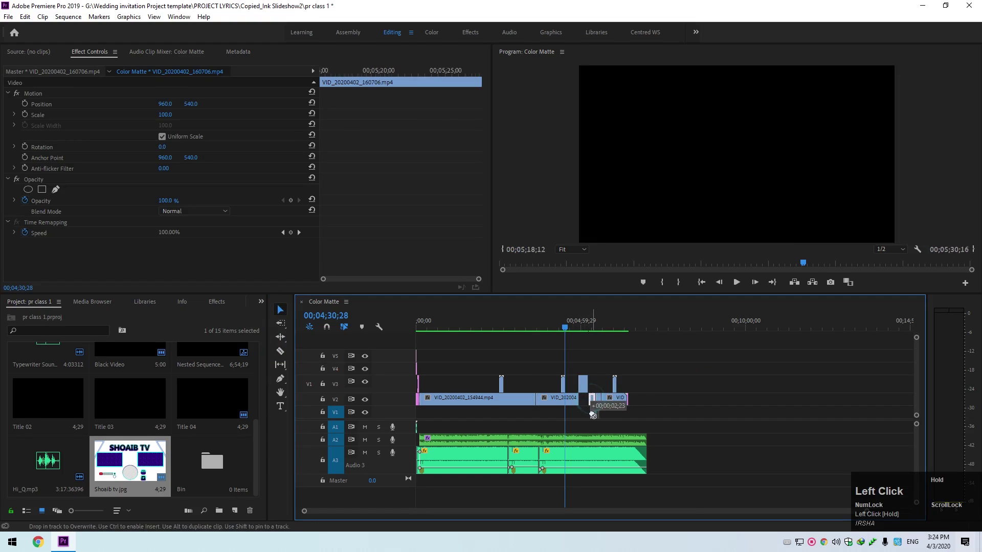
key("ctrl+z")
key("ctrl+z")
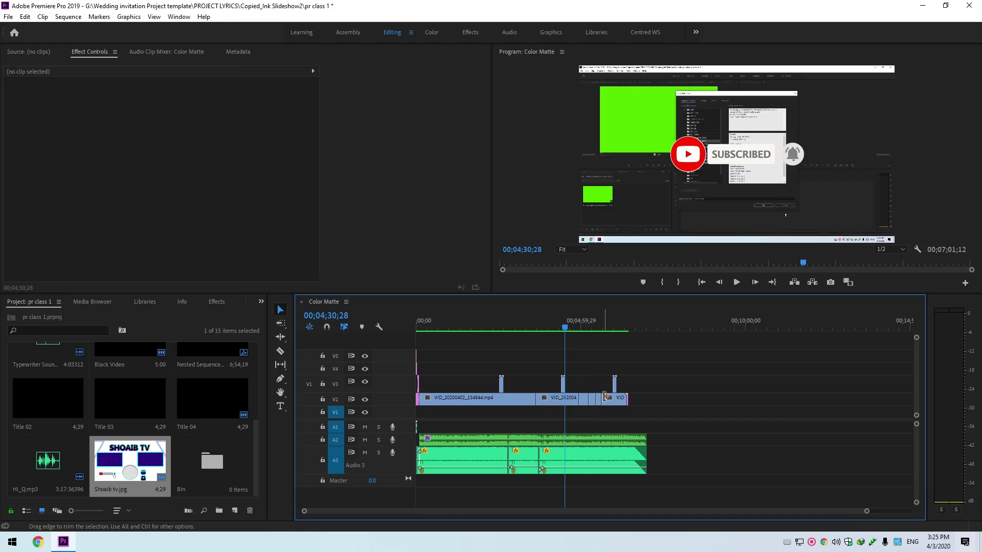
key("ctrl+z")
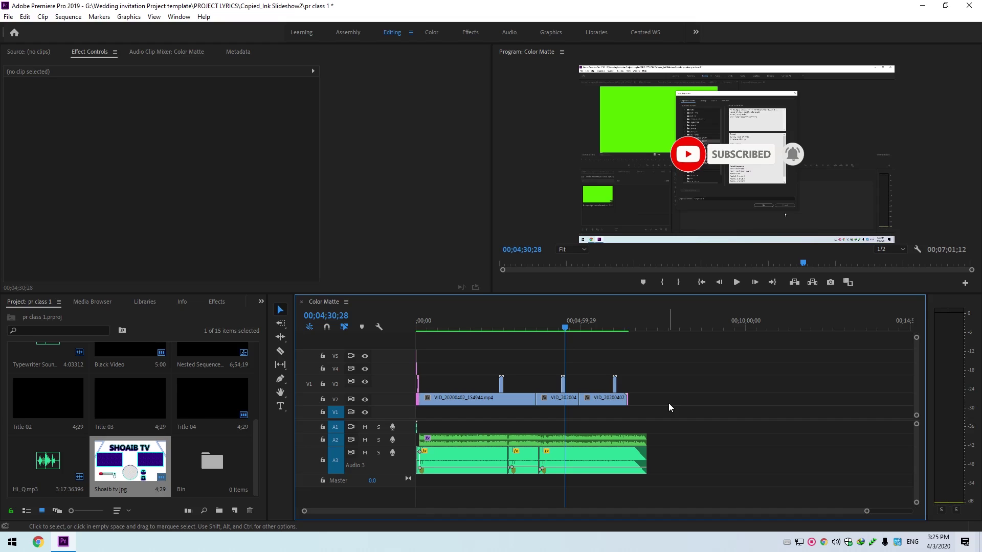
Select the last V2 clip and split it at the playhead at 00;05;32;12 and again at 00;05;18;12.
key("k")
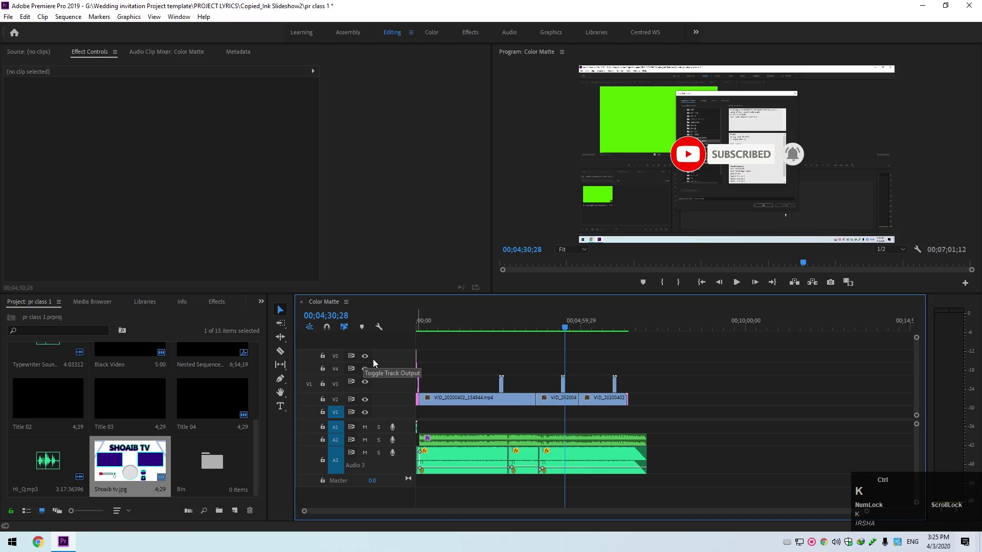
left_click(603, 400)
left_click_drag(566, 329, 598, 375)
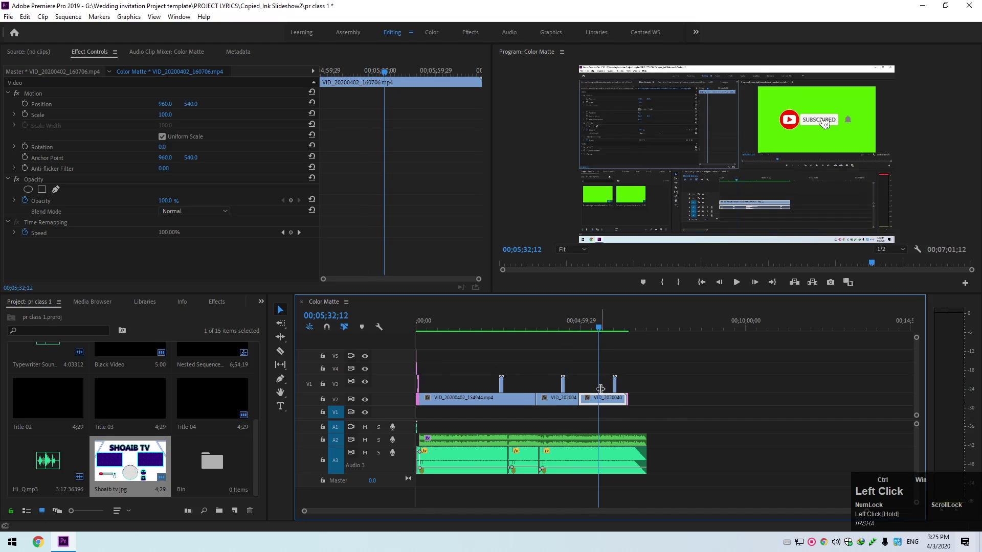
key("ctrl+k")
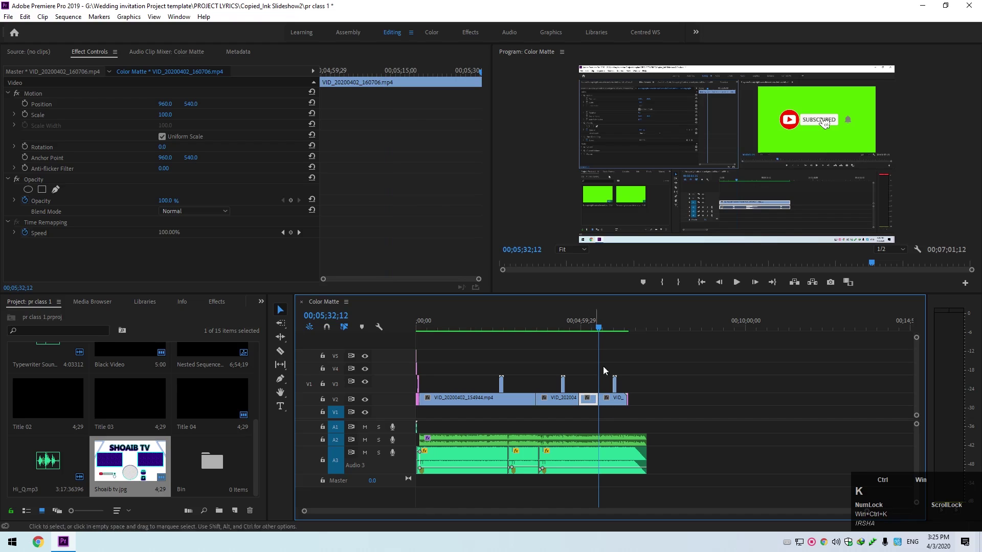
left_click_drag(600, 325, 586, 387)
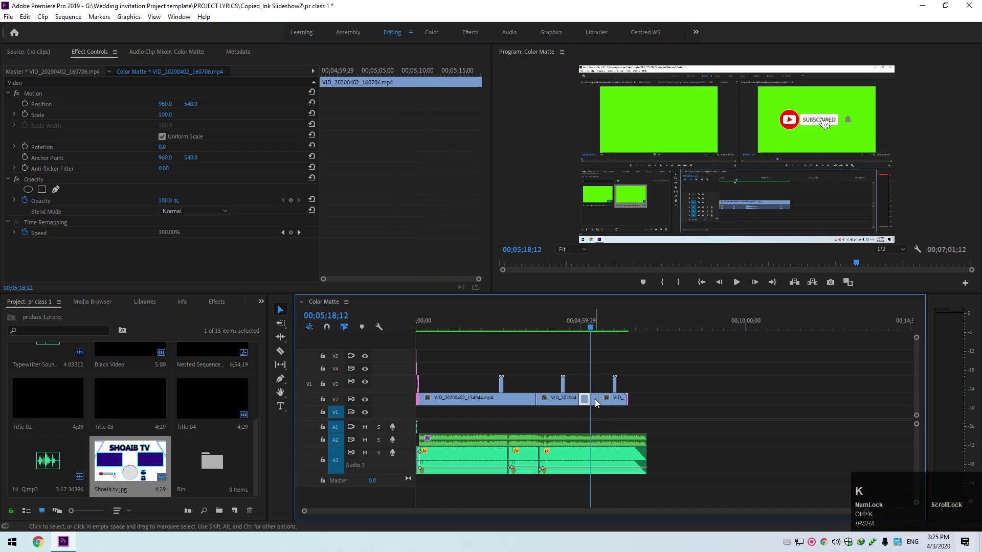
Delete the short V2 piece just after the playhead, shift the following V2 and V3 clips left to close the gap, and undo the shift.
left_click_drag(580, 401, 592, 403)
key("Delete")
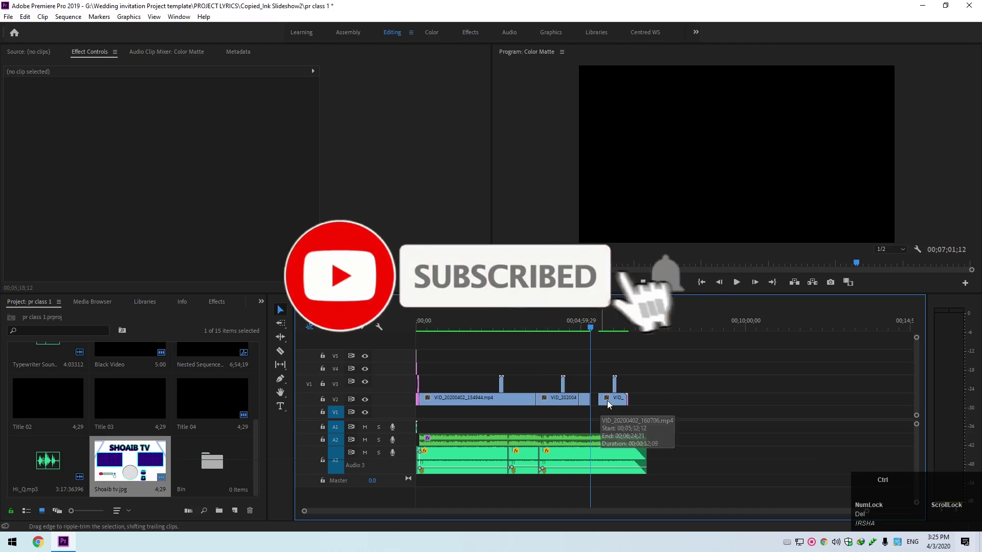
left_click_drag(634, 363, 597, 404)
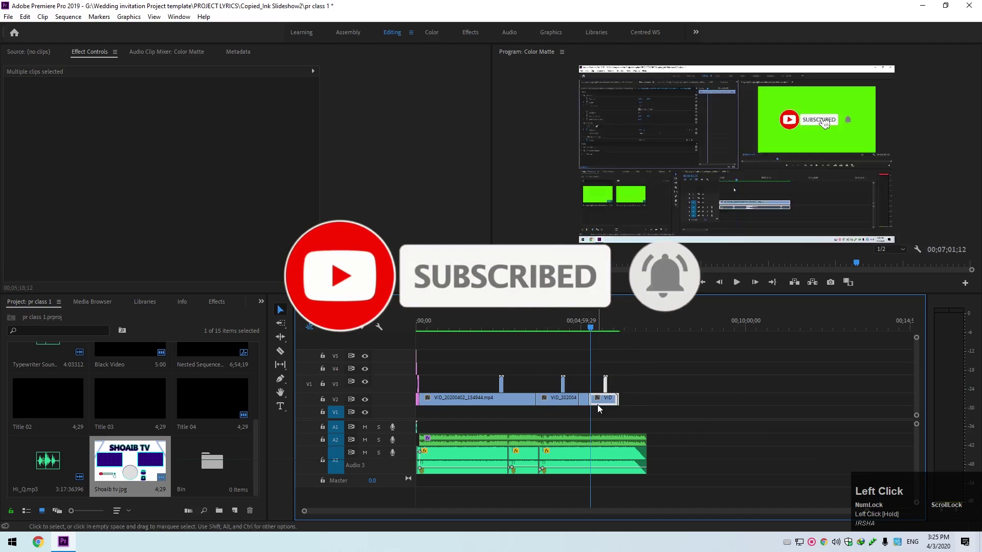
key("ctrl+z")
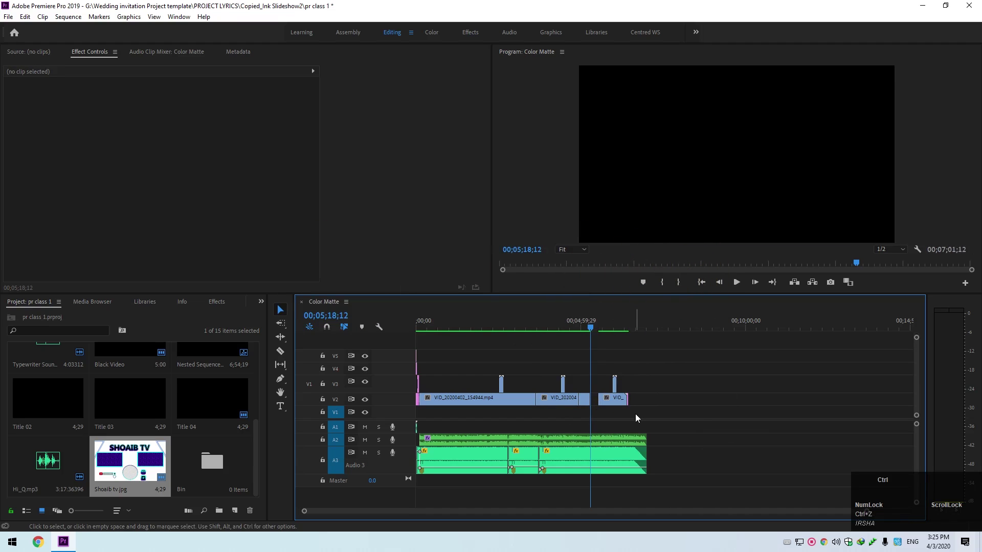
Ripple delete the short V2 piece after 00;05;18;12, move the playhead to 00;05;02;18, and undo the deletion.
left_click(595, 401)
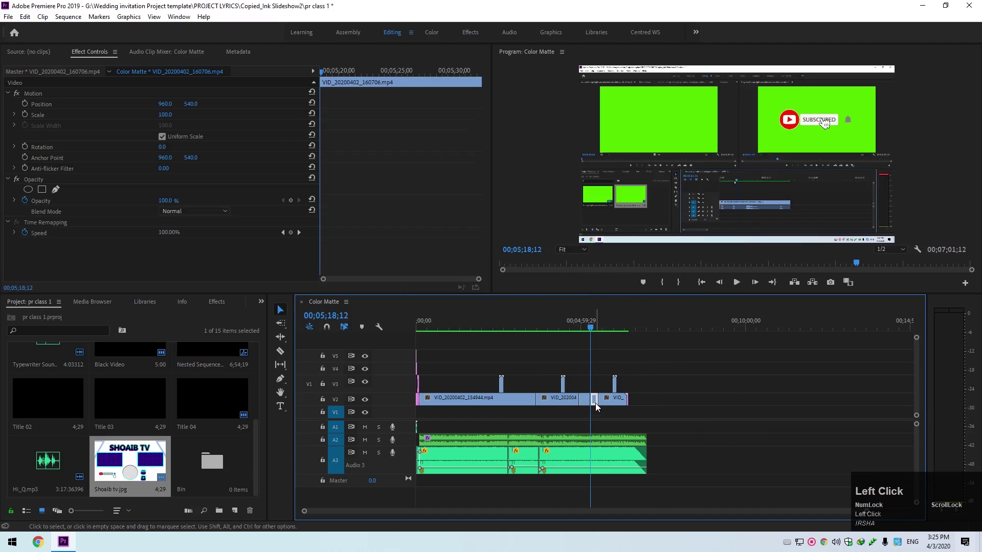
key("shift+Delete")
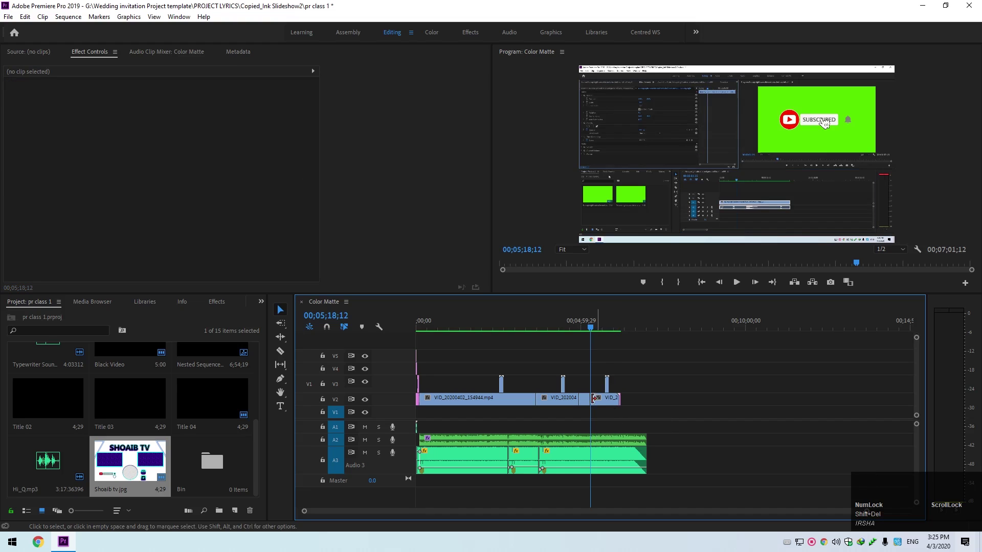
mouse_move(592, 334)
left_mouse_down()
mouse_move(602, 334)
mouse_move(586, 334)
left_mouse_up()
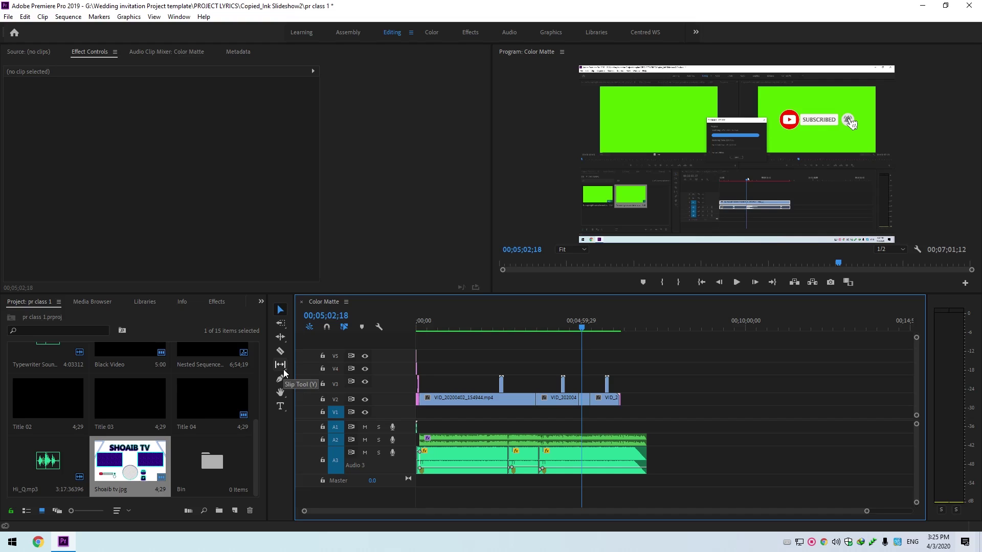
key("ctrl+z")
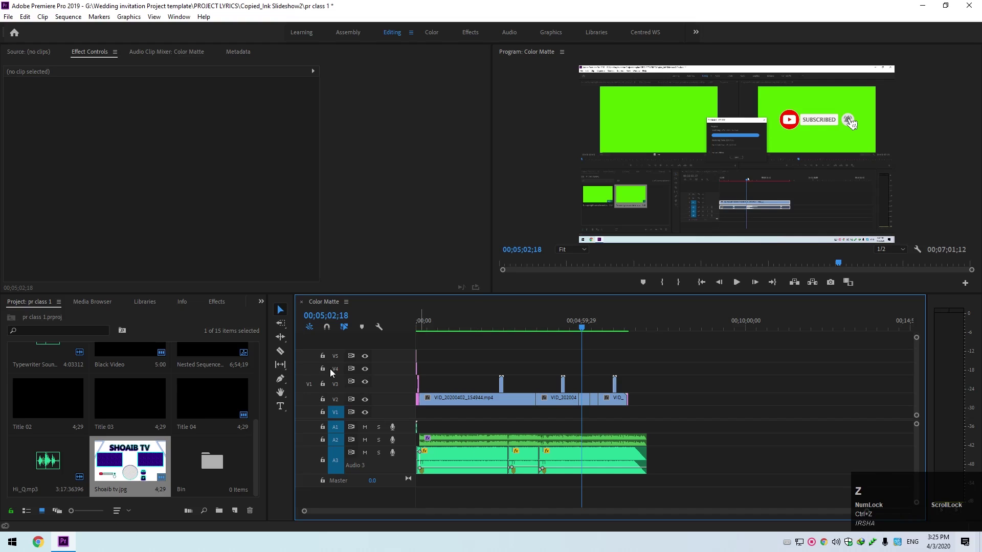
Choose the Slip Tool from its tool group, slip the content of the last V2 clip, and undo the slip.
right_click(280, 365)
left_click(281, 366)
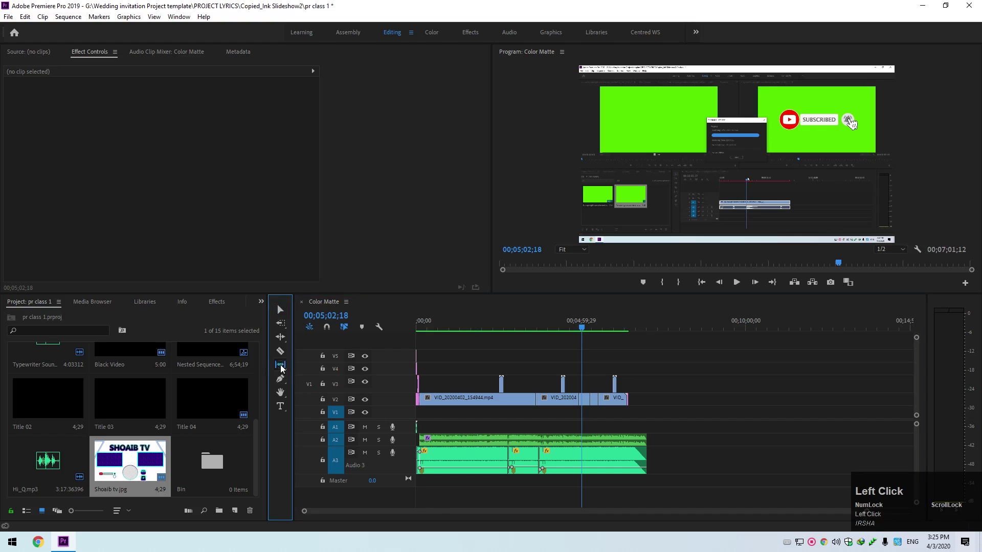
left_click(279, 366)
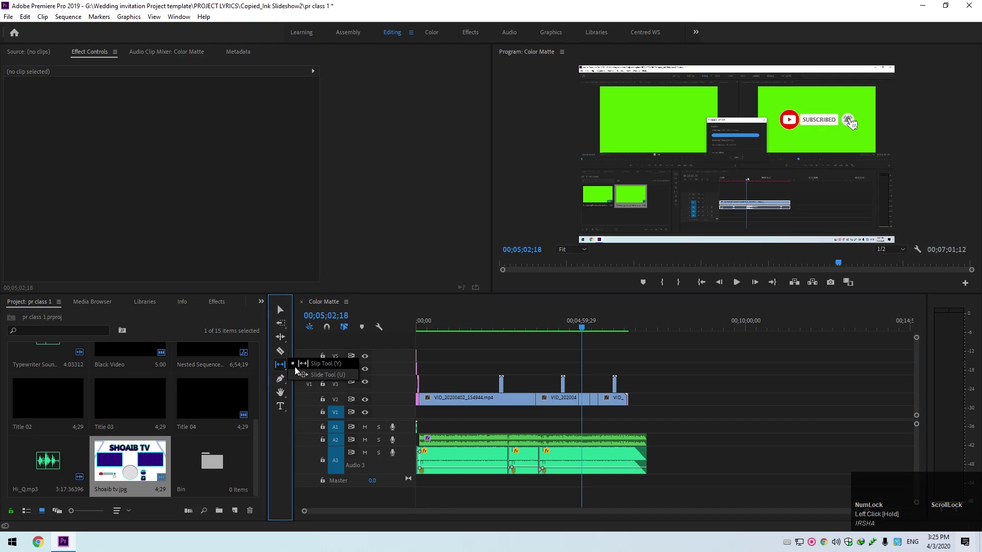
left_click(307, 363)
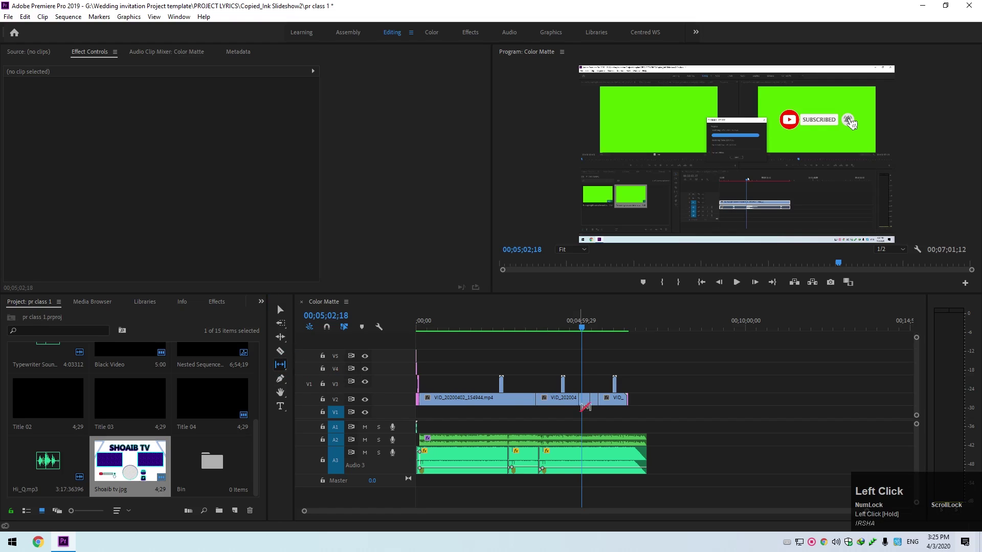
left_click_drag(597, 400, 616, 412)
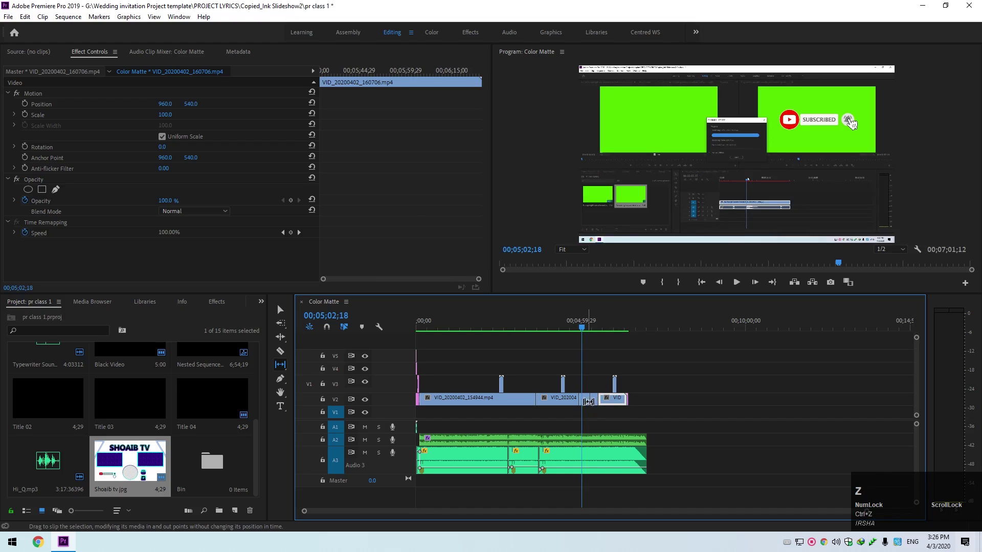
key("ctrl+z")
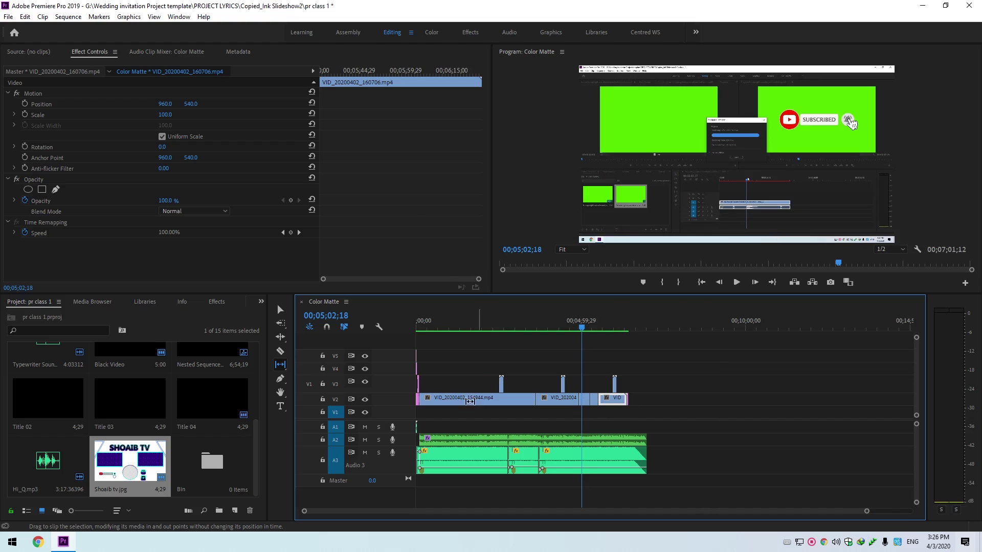
Review the shape tools grouped with the Pen Tool and choose the Pen Tool.
left_click(281, 379)
right_click(281, 380)
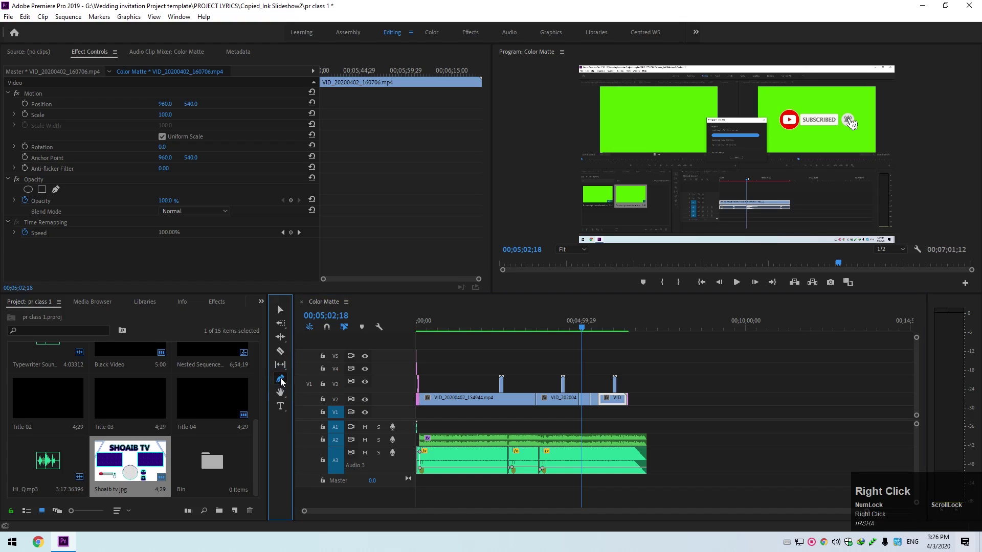
left_click(287, 386)
right_click(287, 386)
left_click(287, 387)
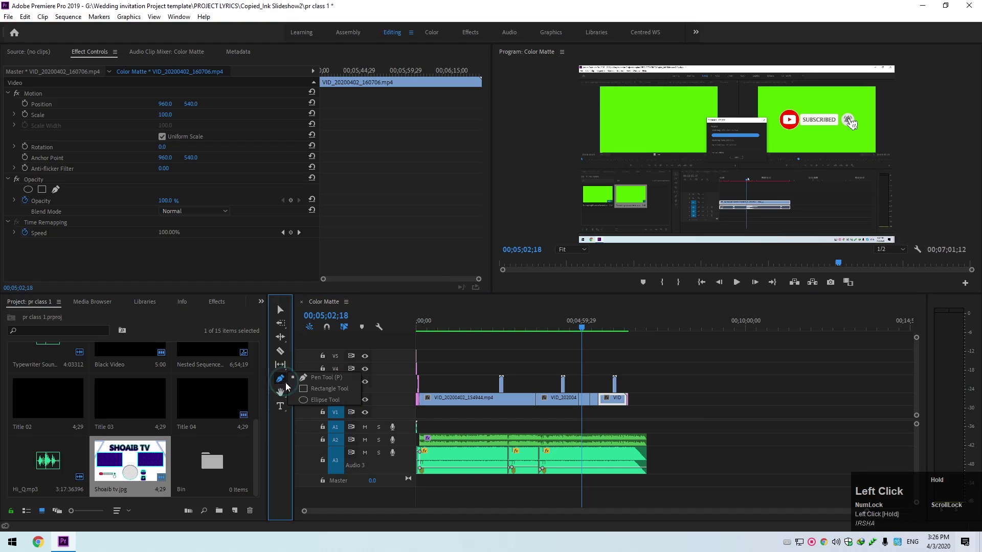
left_click(295, 387)
left_click(284, 381)
right_click(284, 382)
left_click(286, 382)
left_click(307, 380)
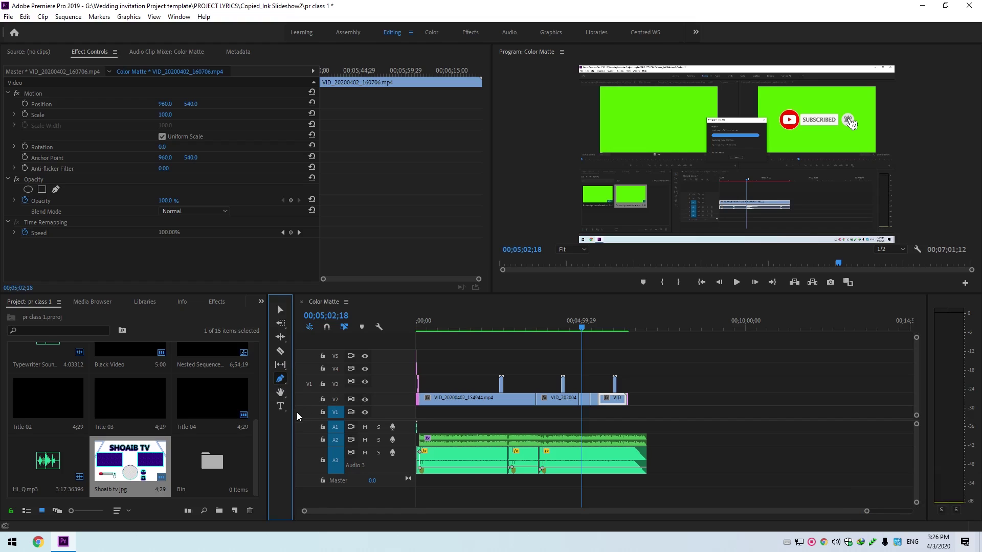
Try the Hand Tool on the timeline, look at the grouped Zoom Tool and the Type Tool, and return to the Selection Tool.
left_click(283, 387)
left_click_drag(509, 388, 521, 358)
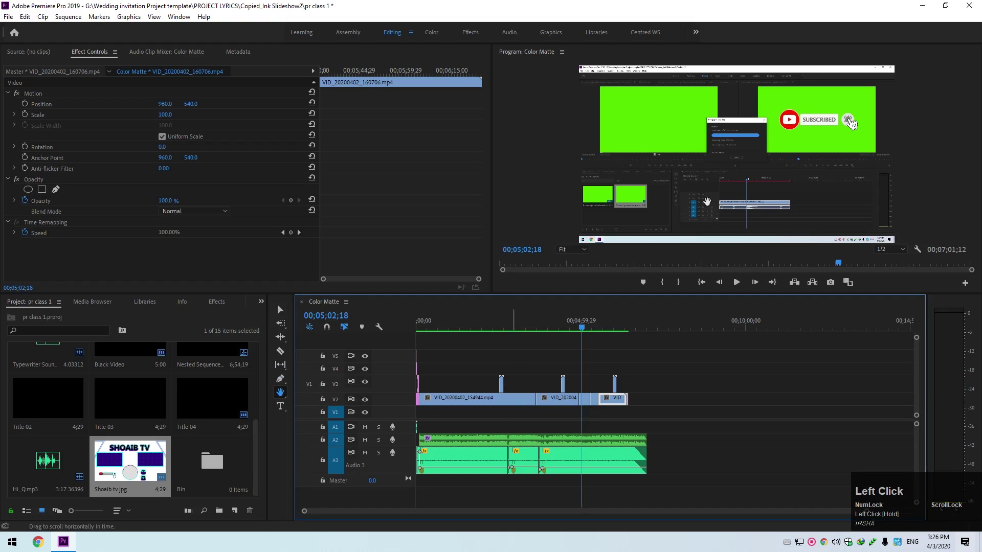
left_click_drag(281, 393, 306, 402)
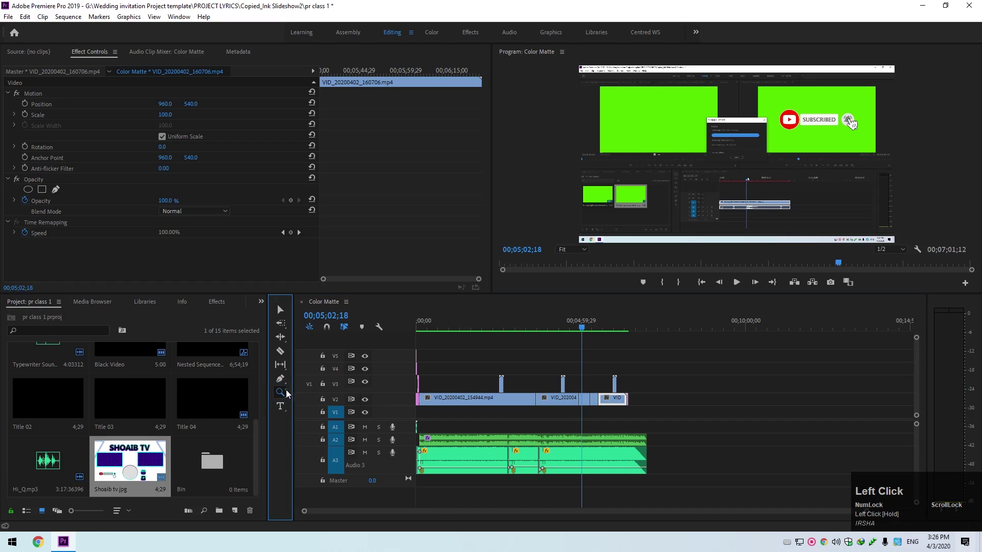
left_click(647, 193)
left_click_drag(280, 392, 303, 392)
left_click(280, 406)
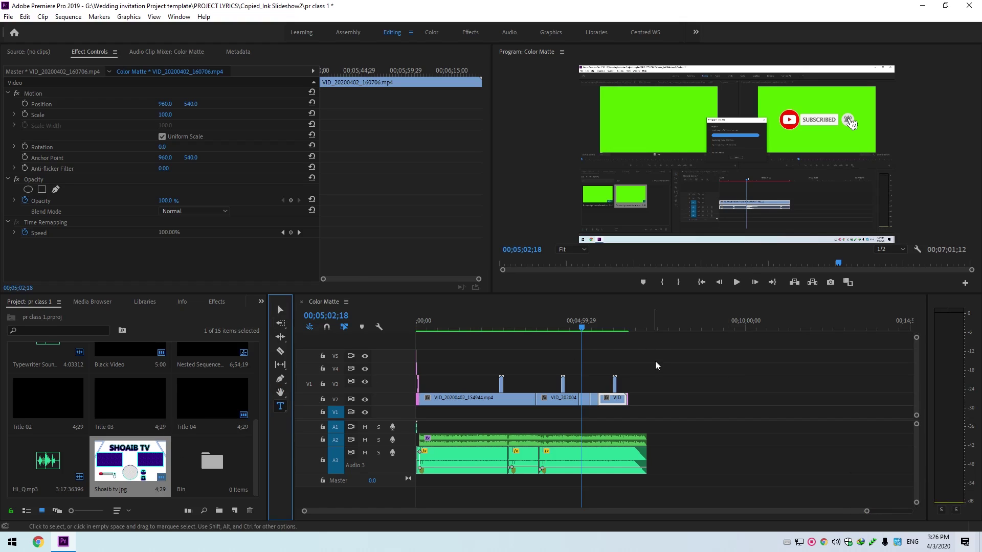
left_click(281, 309)
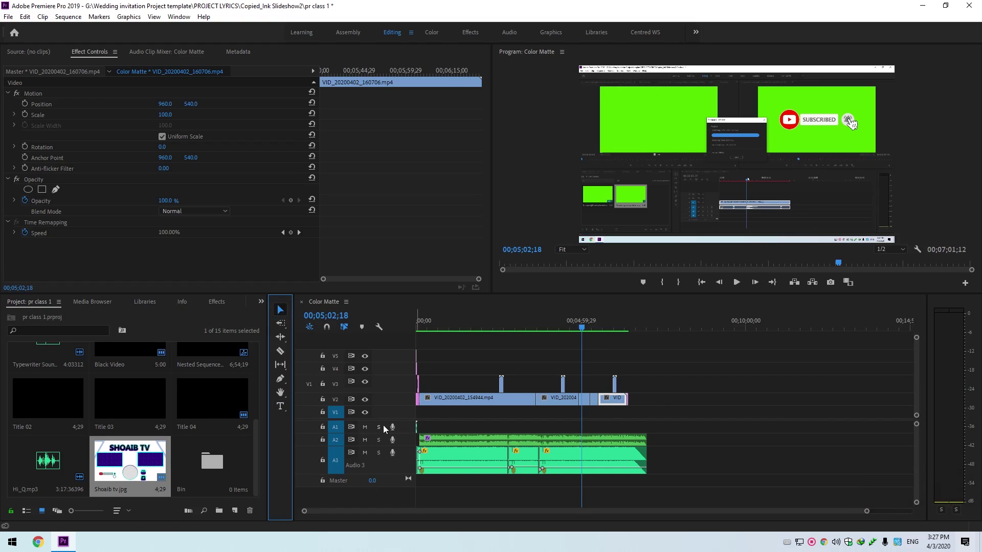
Slightly reduce the A3 track height, place Shoaib tv.jpg on V5 above the first long V2 clip, and select Hi_Q.mp3 in the project.
left_click(413, 433)
left_click_drag(402, 473, 401, 470)
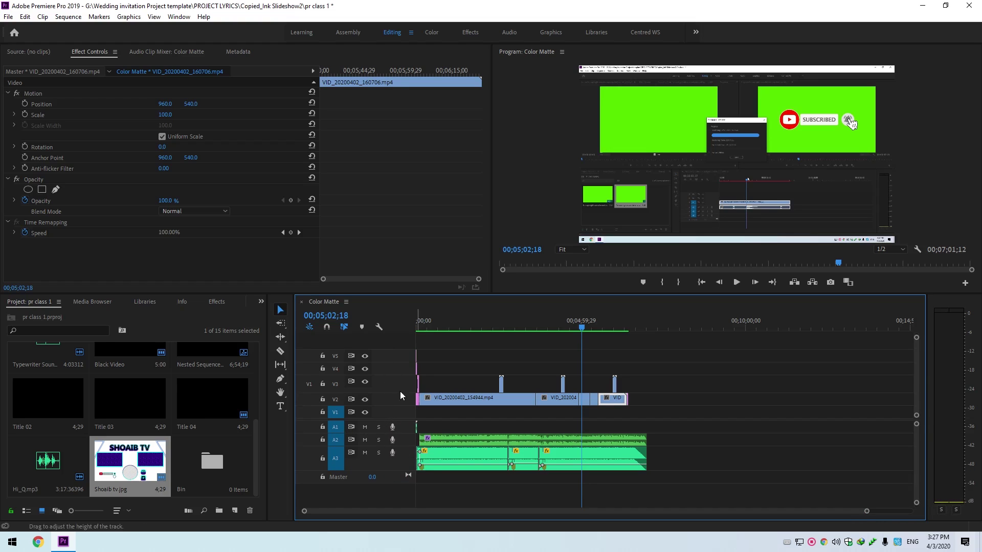
left_click_drag(148, 474, 490, 358)
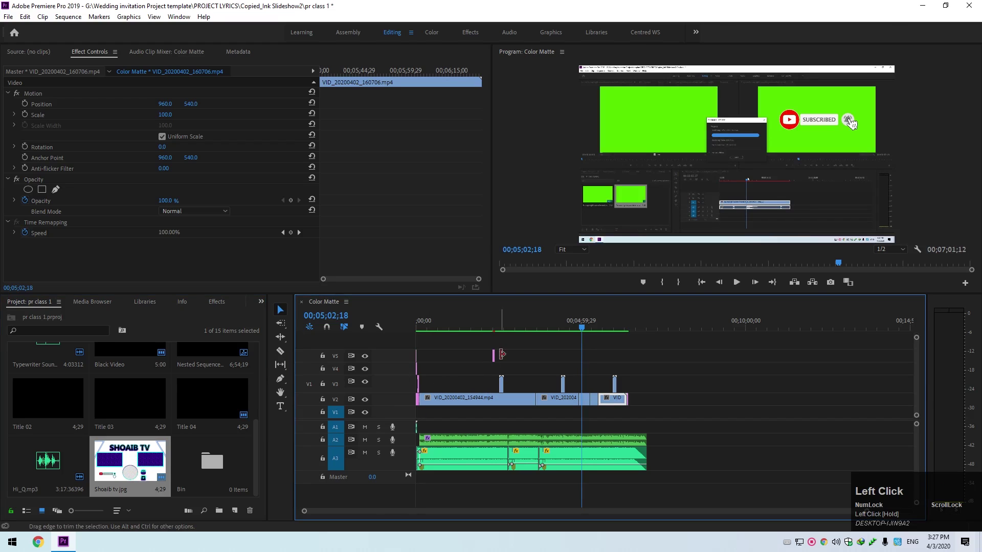
left_click_drag(23, 460, 110, 450)
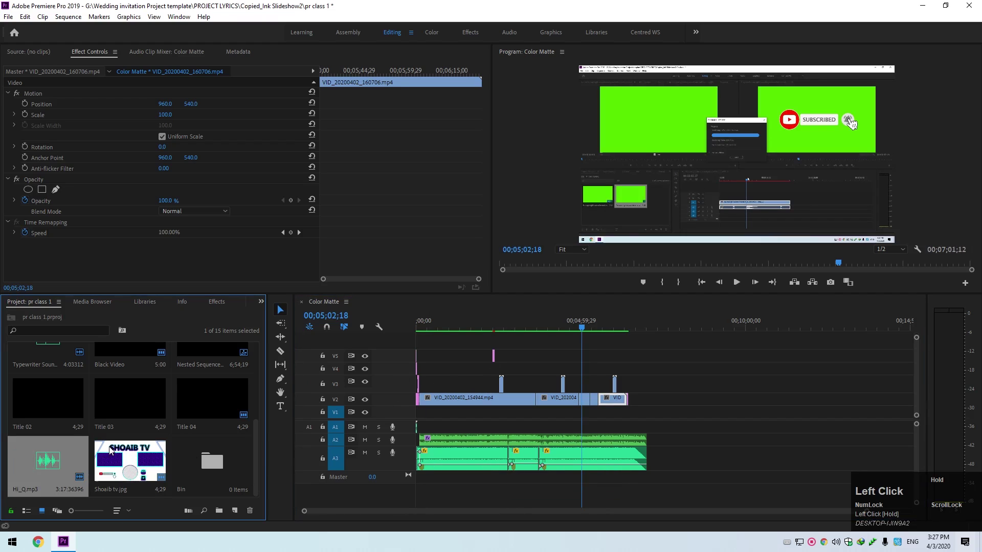
Toggle the V2 track output off and back on twice.
left_click(364, 400)
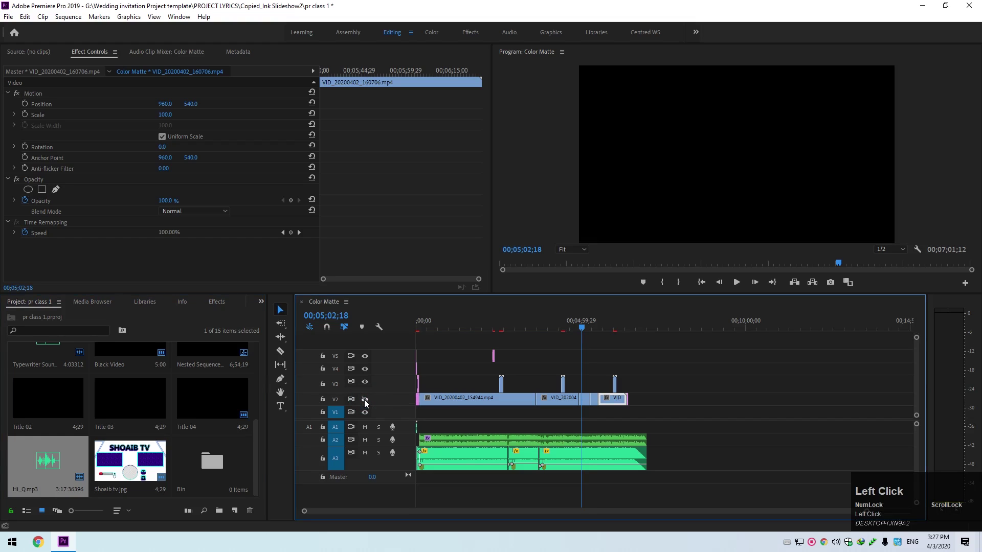
left_click(364, 399)
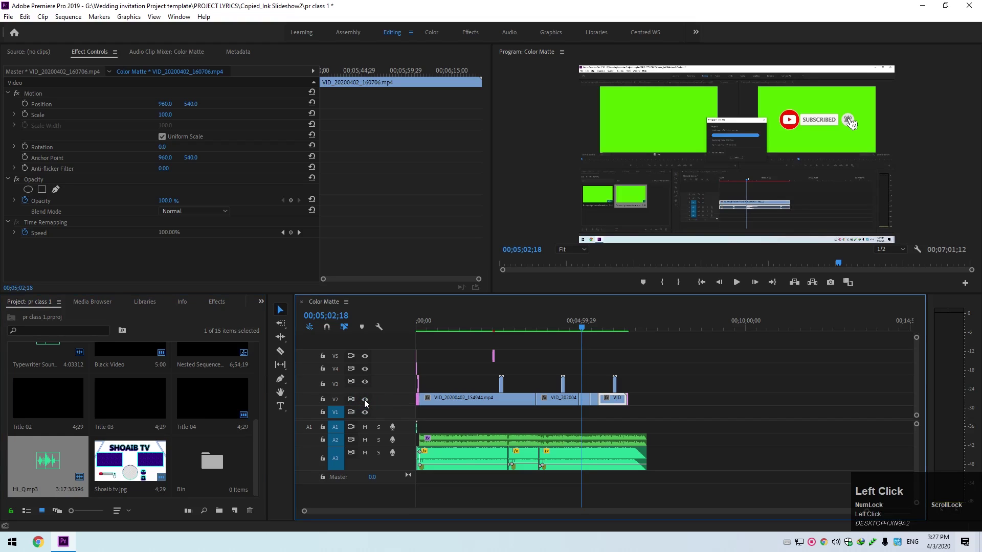
left_click(364, 399)
left_click(364, 399)
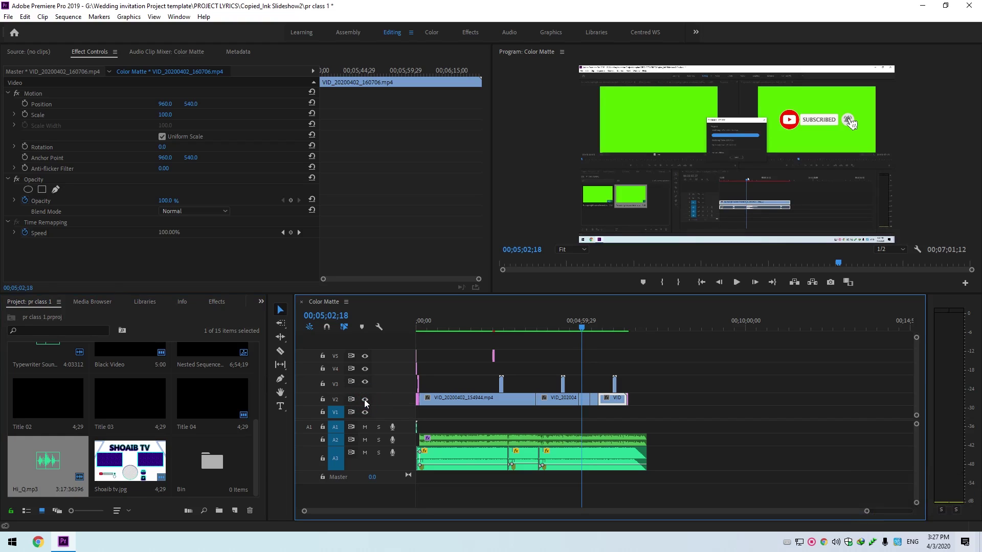
Lock track V2, try selecting several of its clips, and unlock the track.
left_click(322, 399)
left_click(470, 397)
left_click(584, 398)
left_click(520, 395)
left_click(546, 399)
left_click(483, 392)
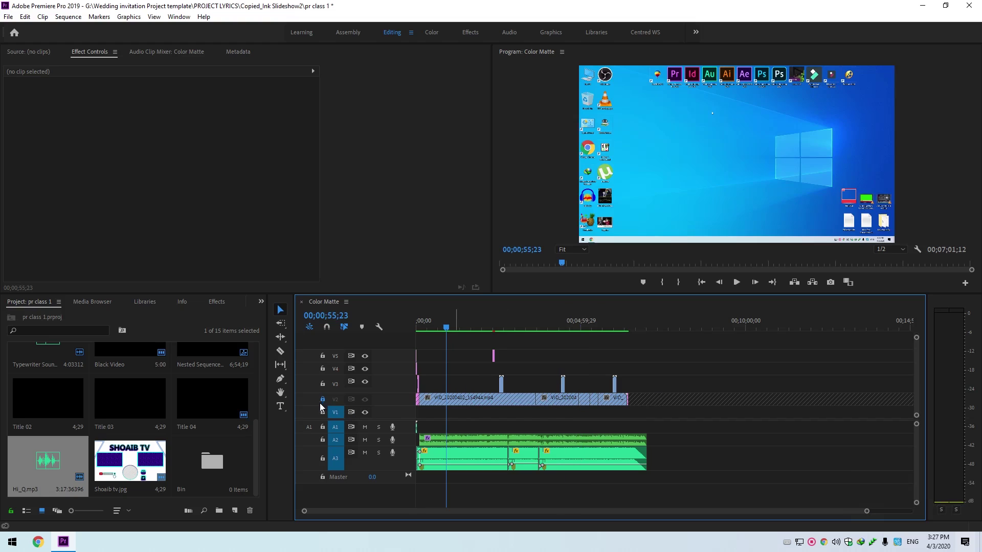
left_click(322, 401)
Turn on timeline snapping, move the last V2 clip so it ends with the audio, and select the empty gap before it.
left_click(328, 327)
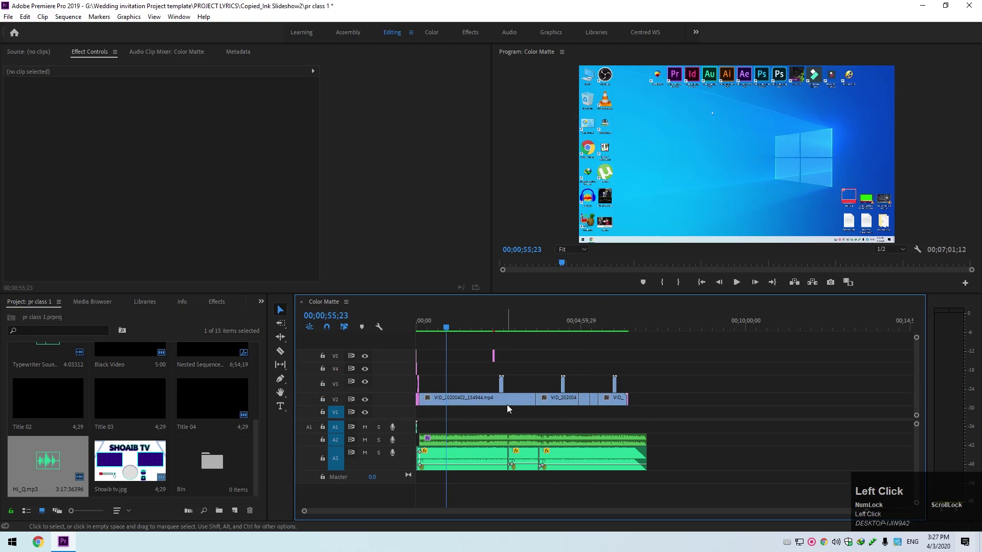
left_click(620, 404)
left_click_drag(602, 400, 620, 400)
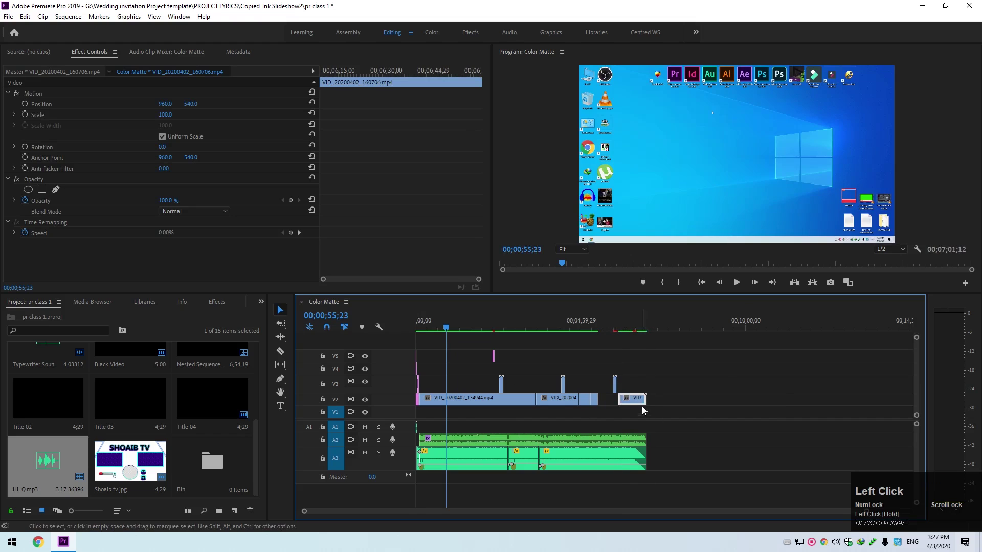
left_click(611, 401)
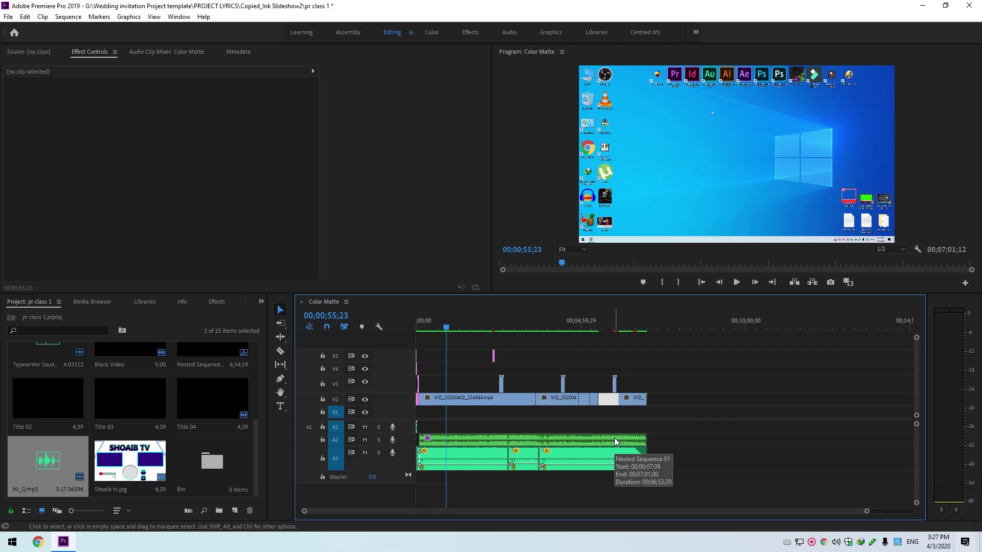
left_click(652, 422)
Move the last V2 clip back so it snaps against the end of the preceding piece, and deselect it.
left_click_drag(631, 400, 613, 403)
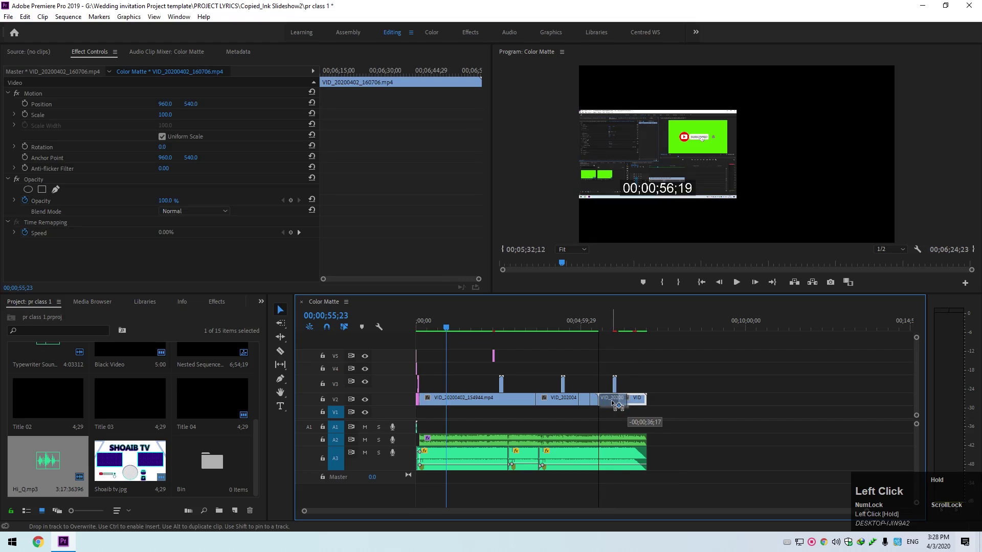
left_click_drag(613, 403, 612, 400)
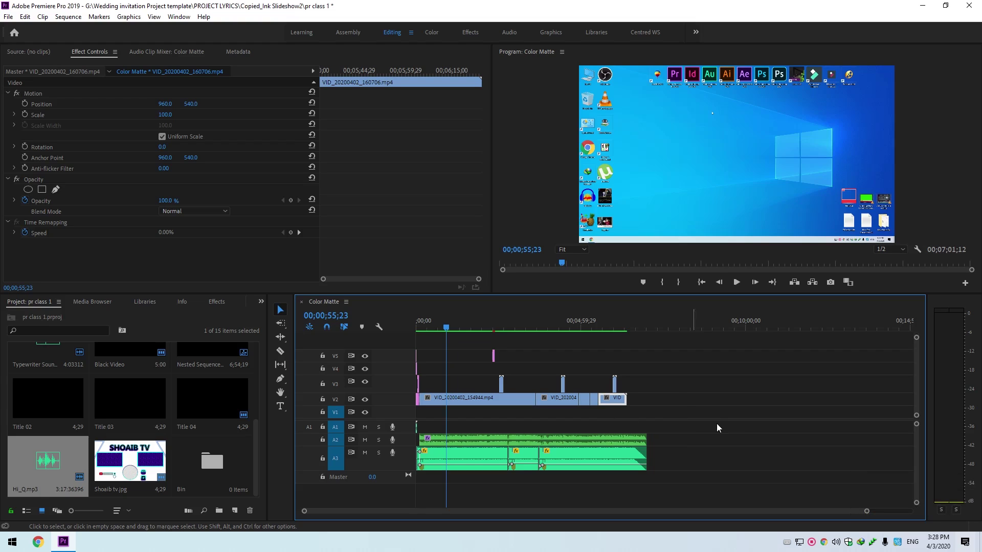
left_click(652, 416)
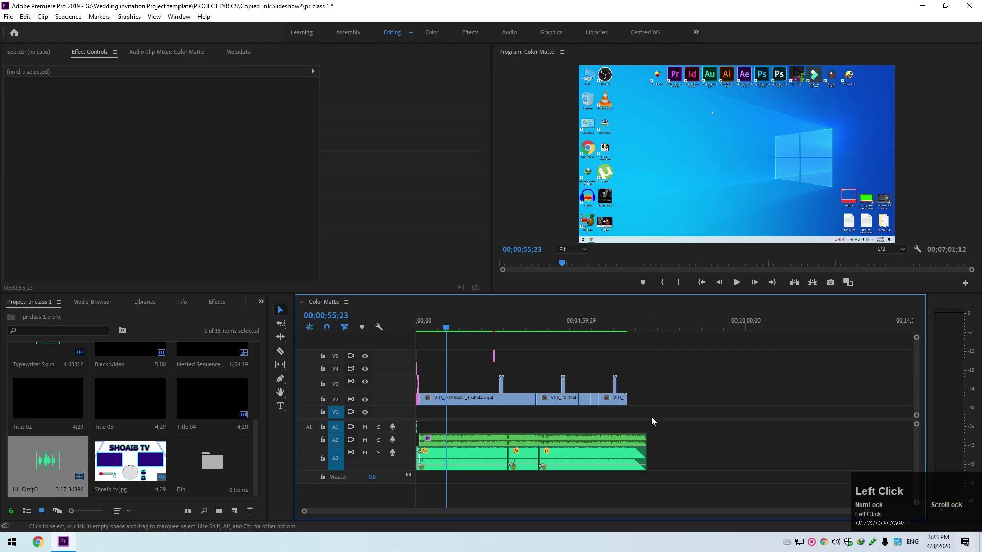
Zoom in on the timeline and bring its view back to the start of the sequence.
scroll(608, 420, "up", 2)
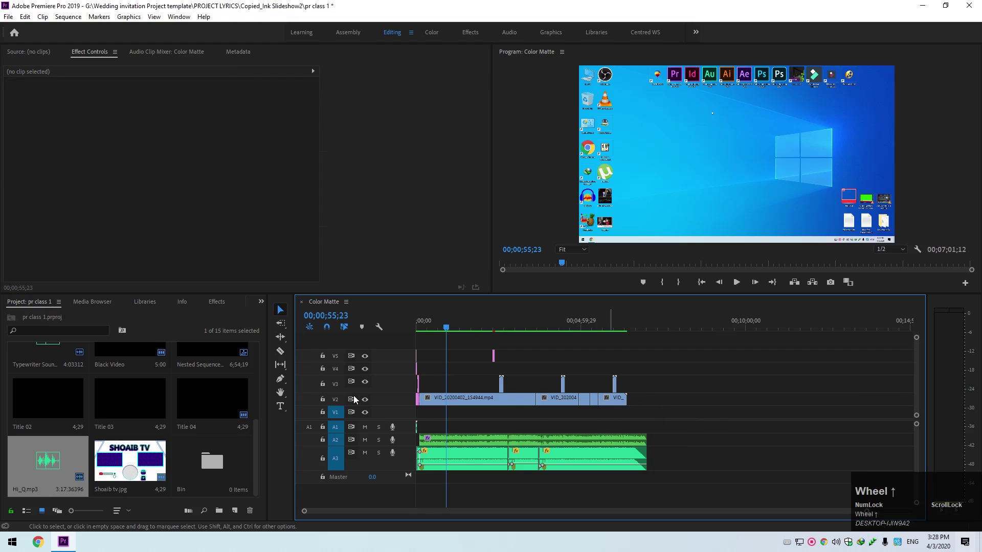
scroll(535, 359, "up", 1)
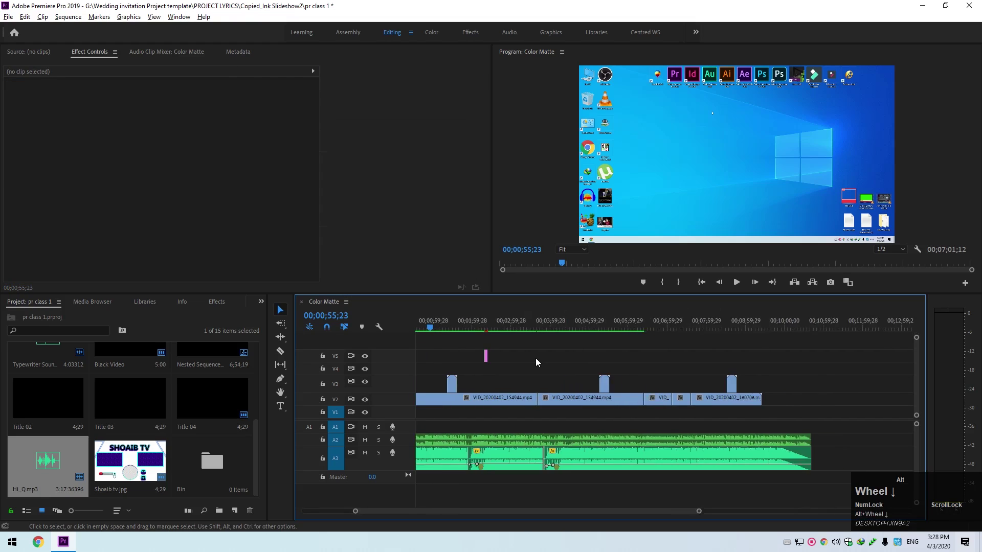
scroll(535, 359, "down", 2)
scroll(523, 365, "up", 2)
left_click(358, 510)
left_click_drag(358, 513, 316, 512)
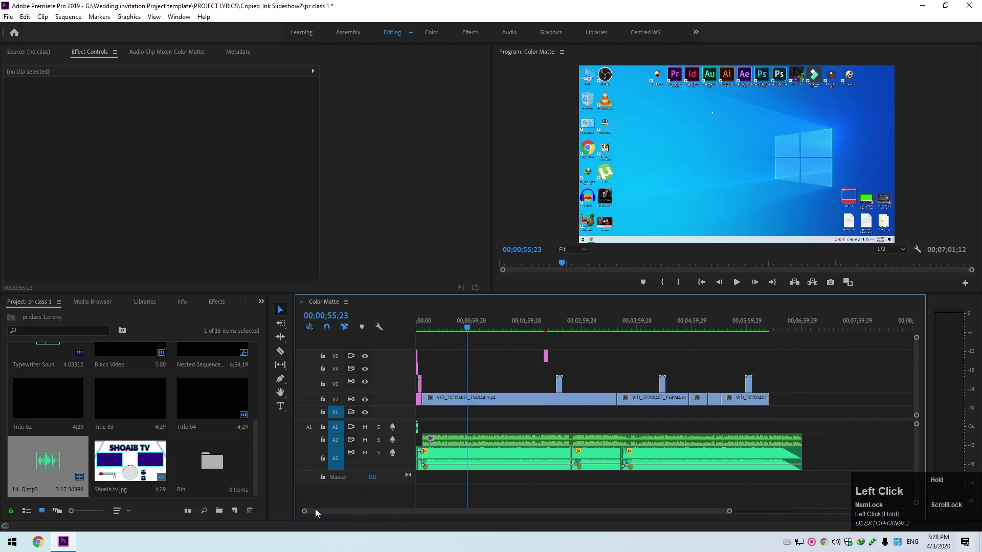
Select the first long V2 clip and the first subscribe overlay on V3, and scrub through them to 00;02;48;19.
left_click_drag(467, 323, 554, 338)
left_click(576, 400)
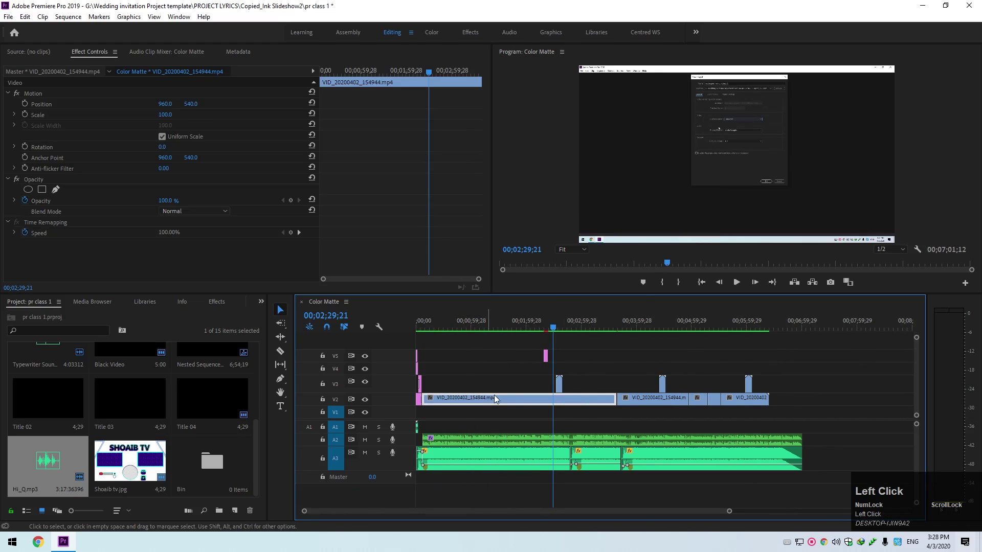
left_click_drag(553, 332, 562, 332)
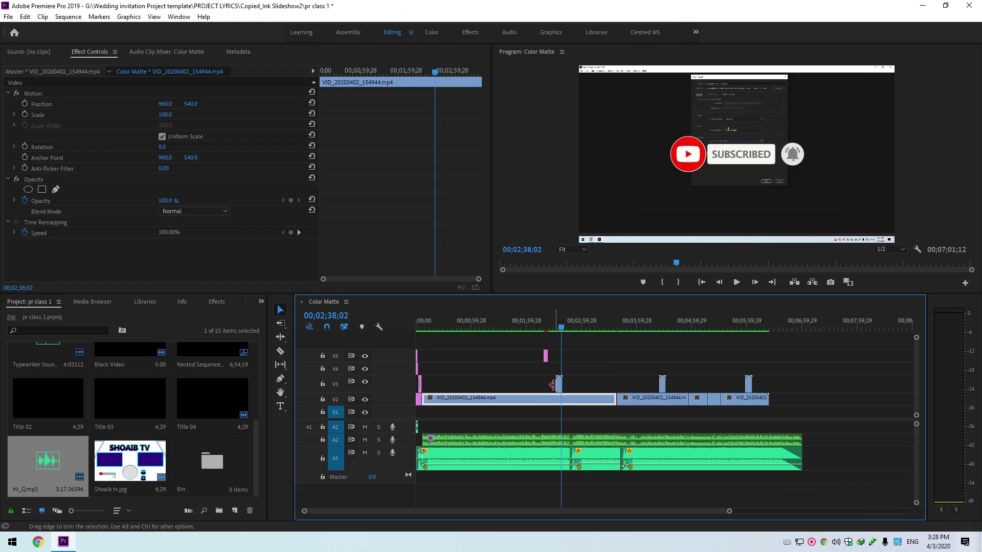
left_click(552, 385)
left_click(559, 384)
left_click(565, 326)
left_click_drag(566, 327, 563, 327)
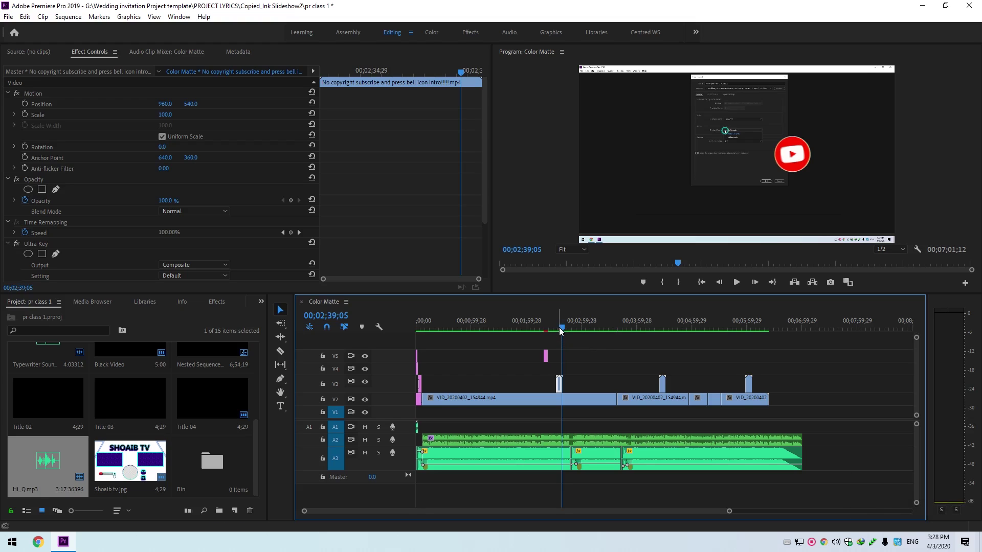
left_click_drag(562, 328, 571, 335)
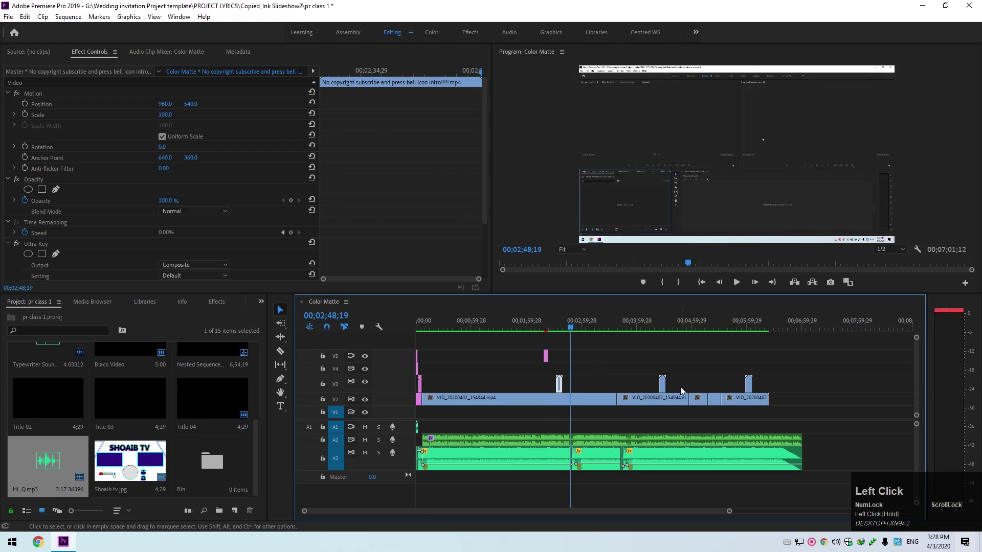
Move the playhead to 00;02;22;15 over the later image clip on V5 and open that clip in the Source monitor.
left_click(549, 354)
left_click_drag(573, 327, 547, 330)
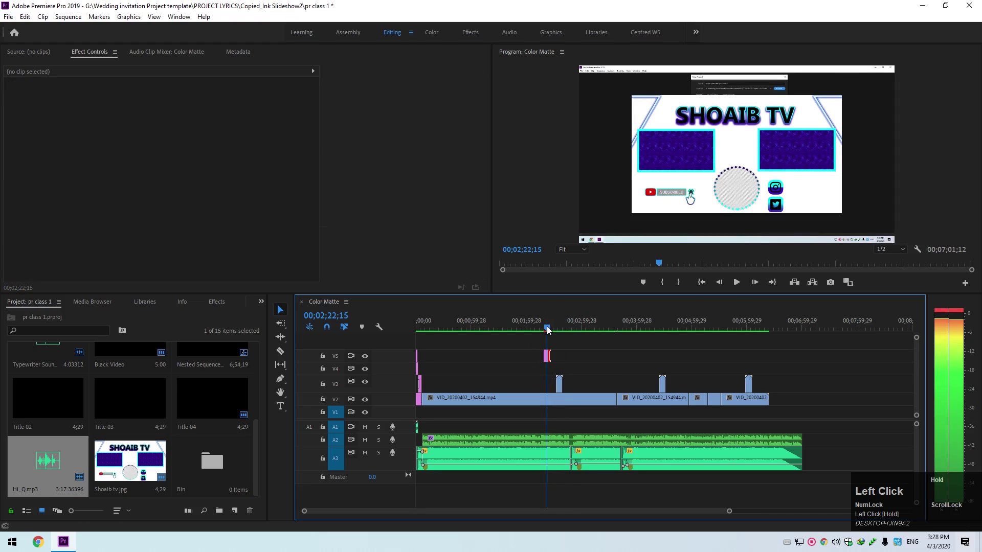
left_click(562, 366)
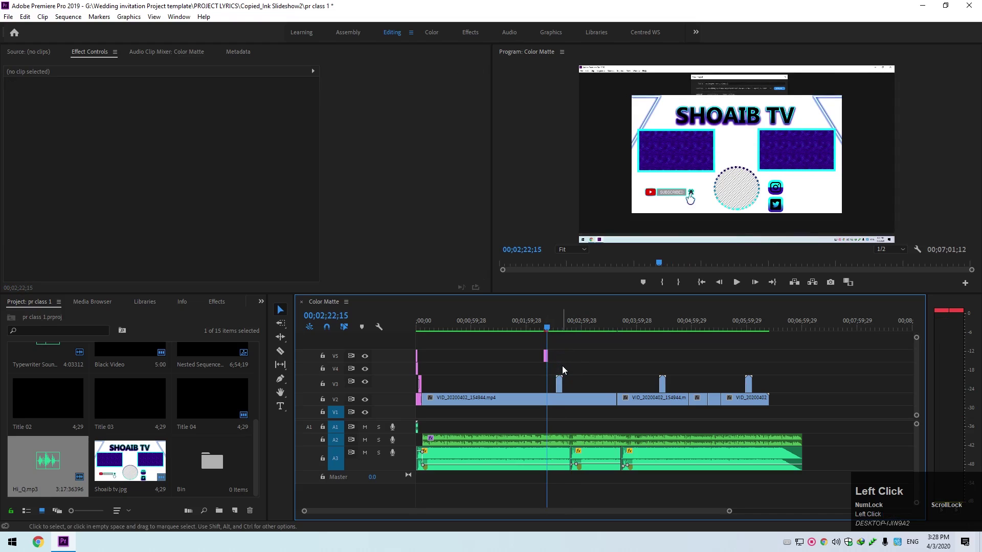
left_click(730, 173)
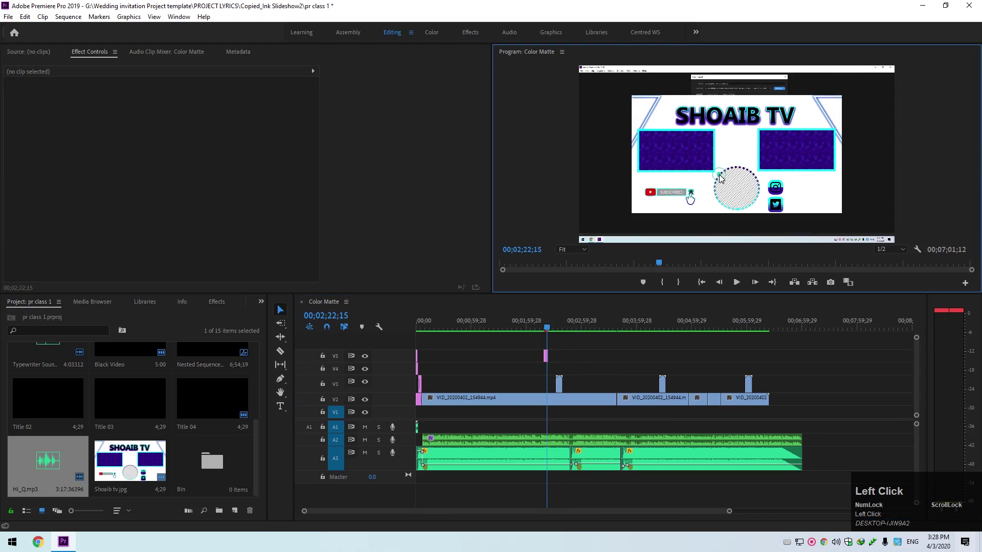
double_click(546, 356)
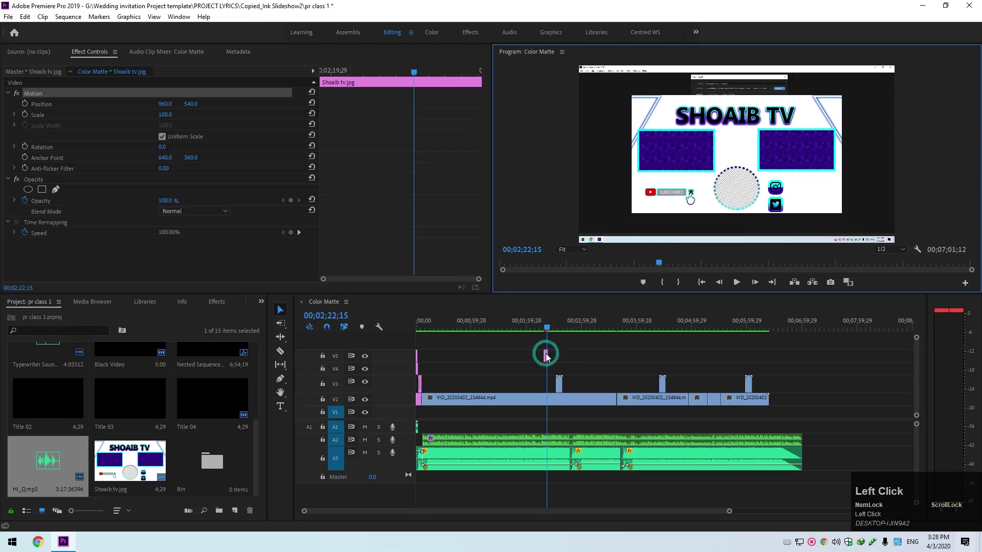
key("Delete")
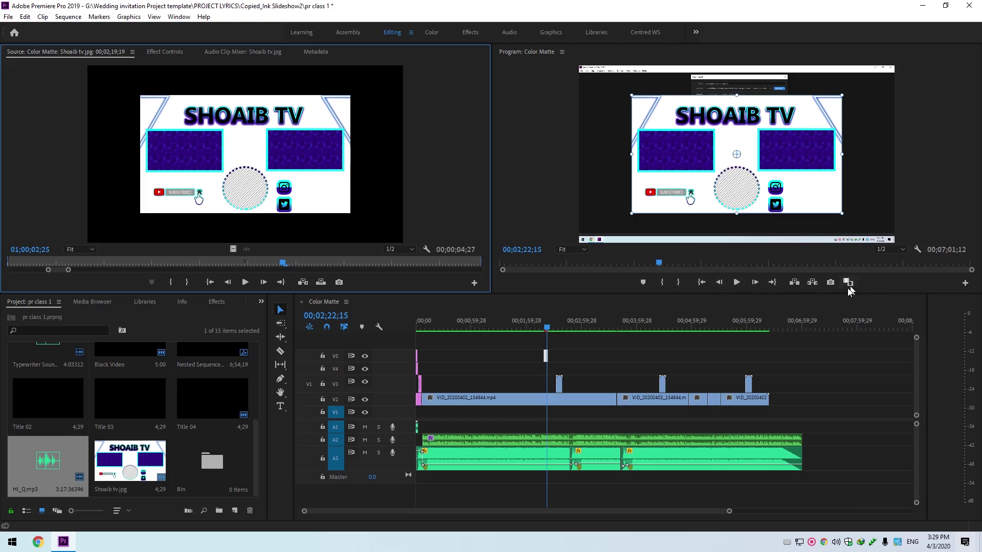
Set the playhead to 00;02;07;14 and select the Title 02 project item and the empty V3 gap before the subscribe overlay.
left_click_drag(551, 330, 536, 331)
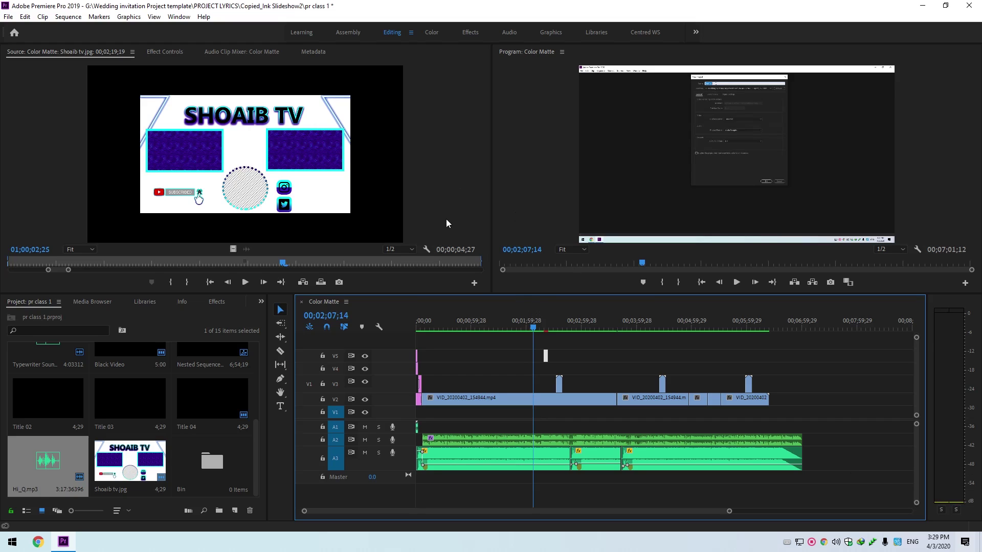
scroll(394, 238, "up", 2)
left_click_drag(51, 404, 512, 388)
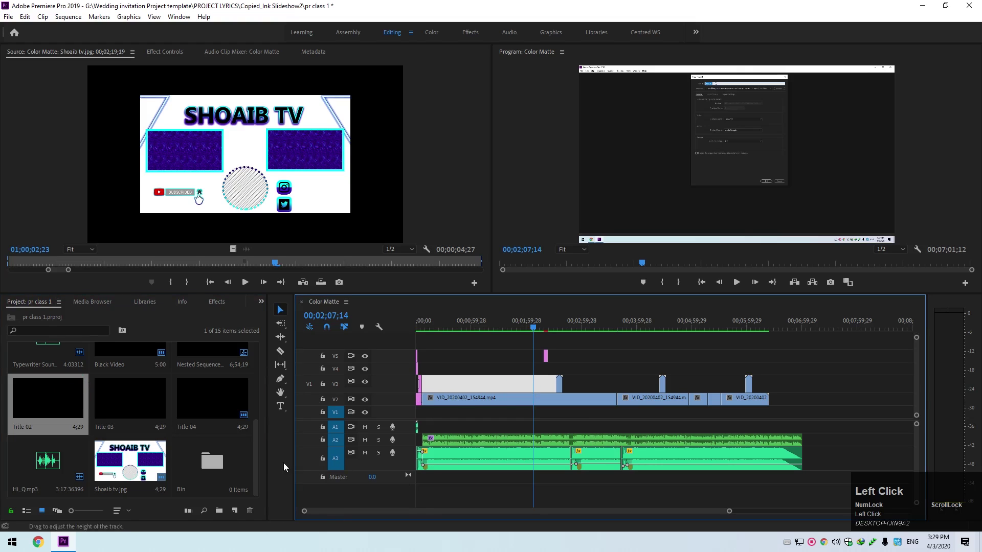
left_click(586, 198)
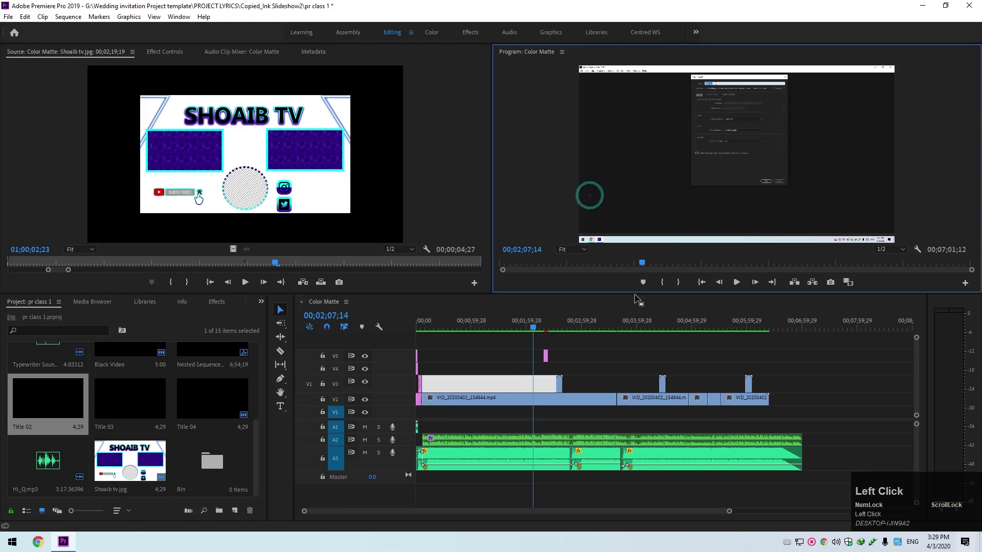
Show the first long V2 clip's properties in Effect Controls, view the Audio Clip Mixer, and return to Effect Controls.
left_click(165, 51)
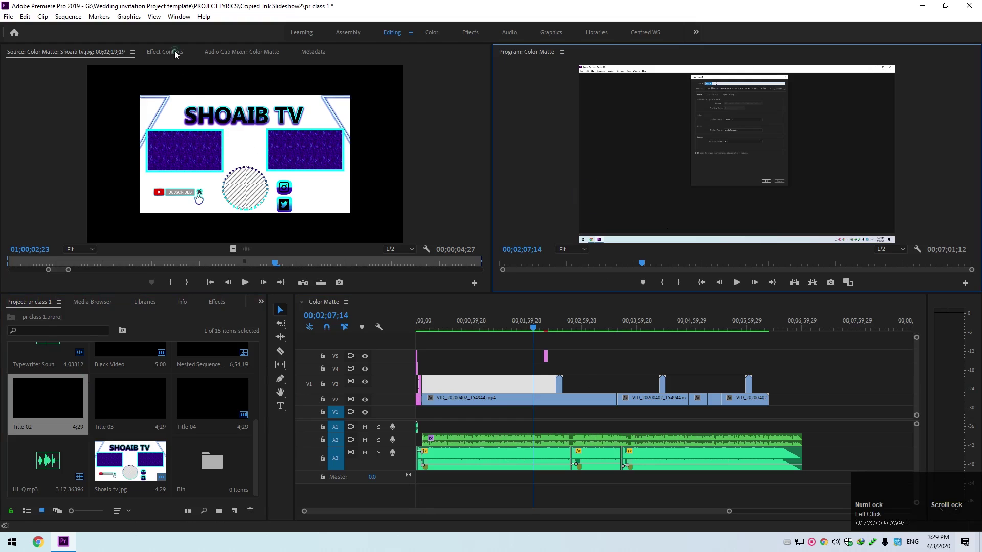
left_click(486, 404)
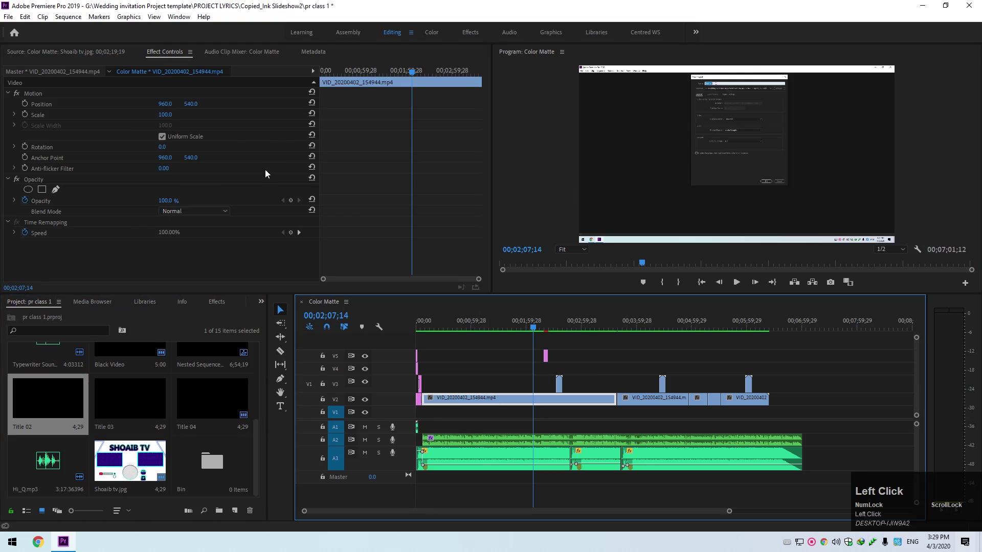
left_click(267, 52)
left_click(170, 53)
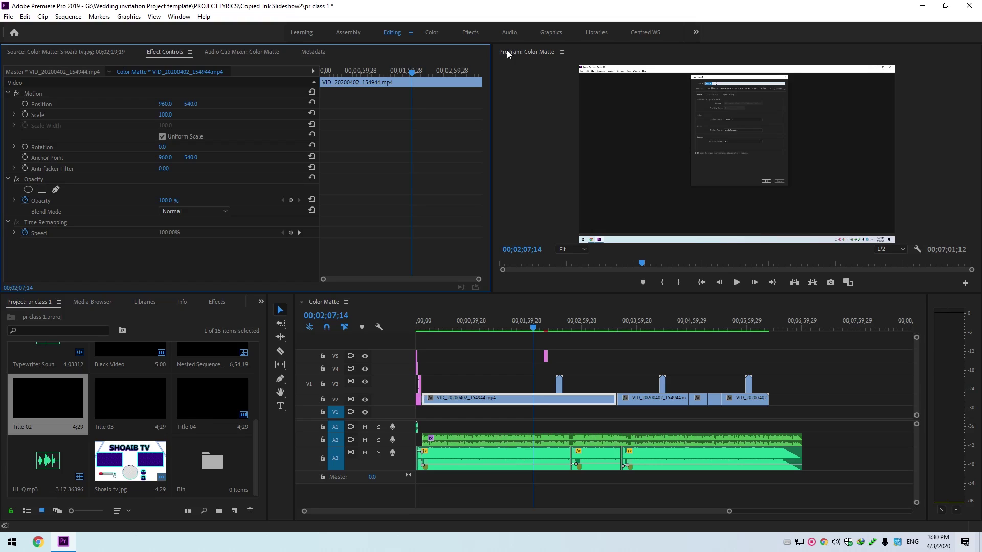
left_click(969, 6)
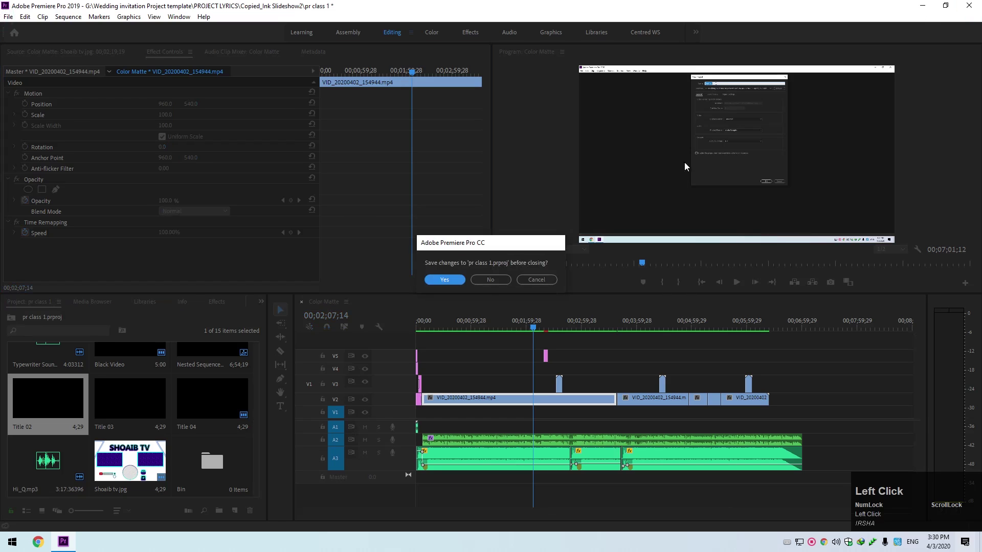
left_click(554, 280)
right_click(812, 542)
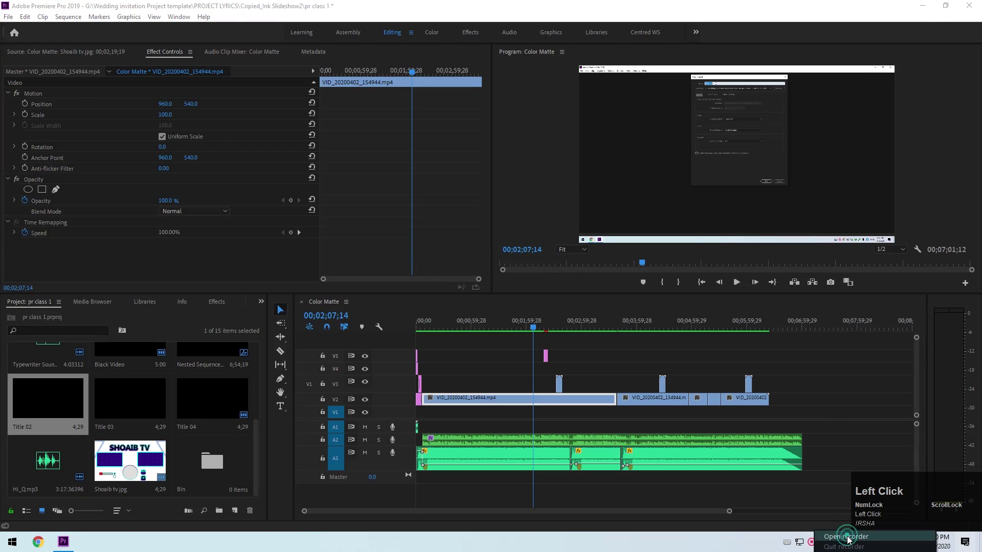